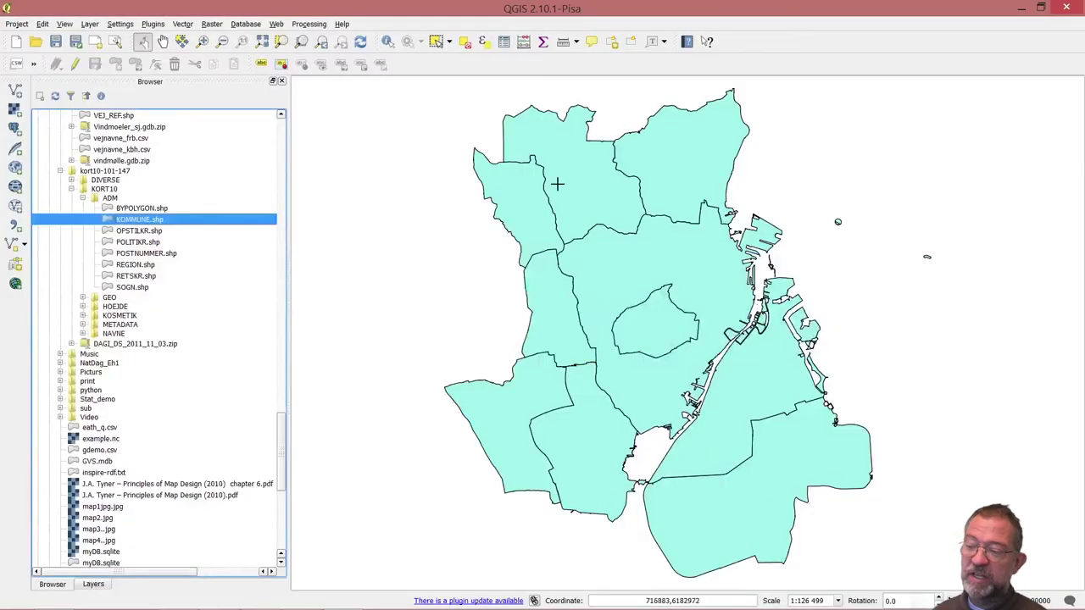
Step: Turn on KOMMUNE labelling with the KOMNAVN field so names like Gentofte and Herlev appear
{"action": "left_click", "coordinate": [90, 584]}
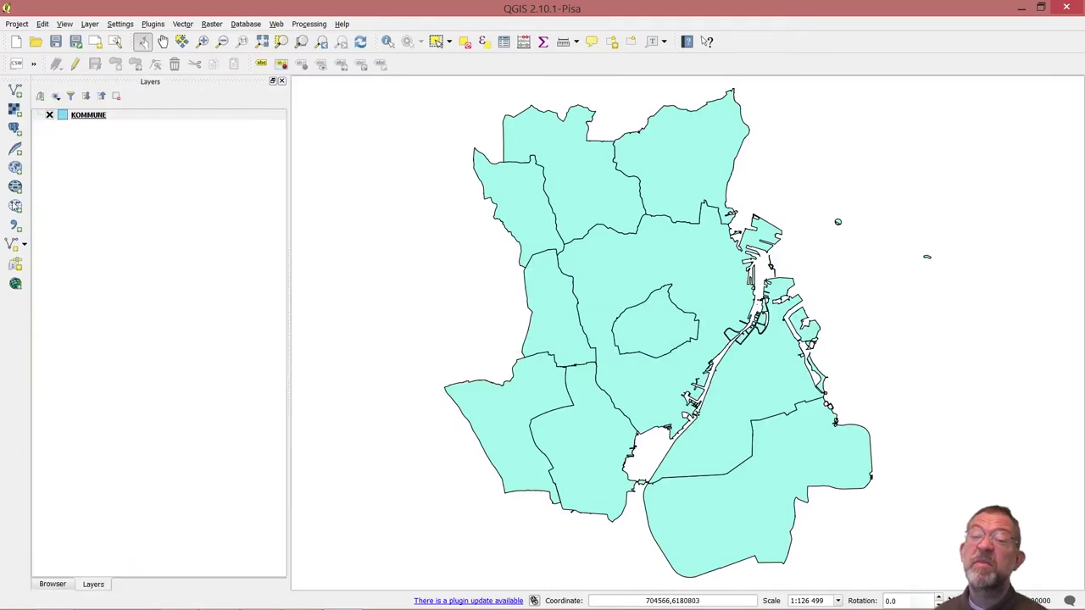
{"action": "right_click", "coordinate": [82, 119]}
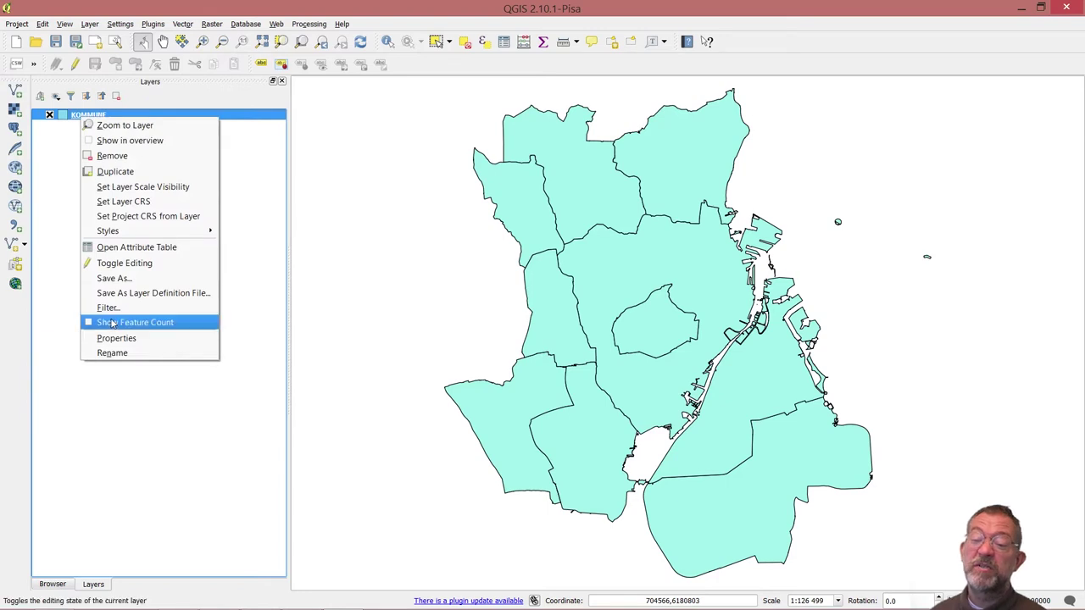
{"action": "left_click", "coordinate": [130, 338]}
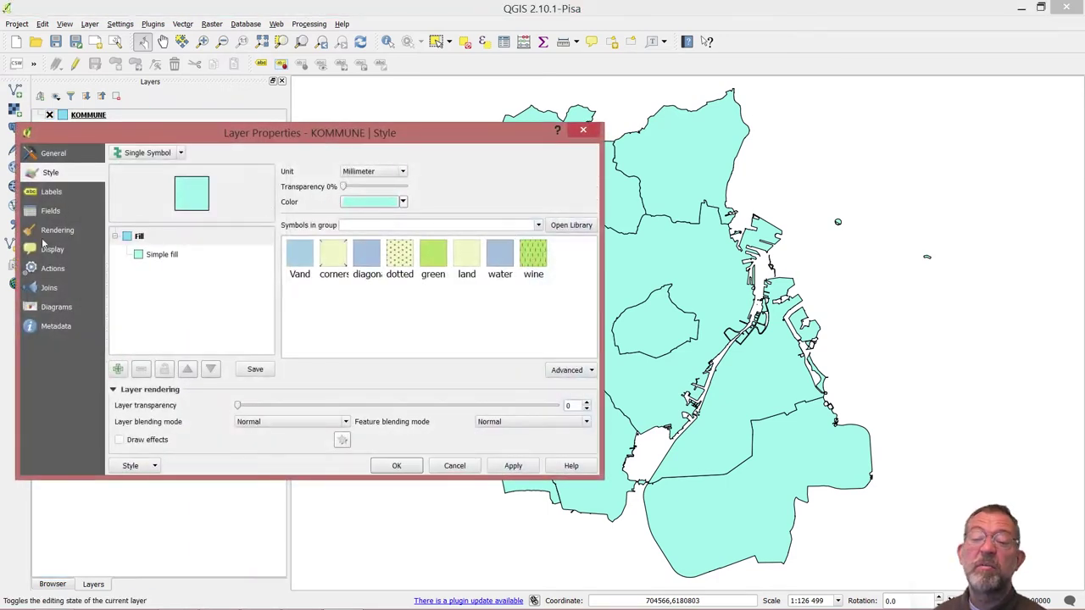
{"action": "left_click", "coordinate": [60, 193]}
{"action": "left_click", "coordinate": [136, 153]}
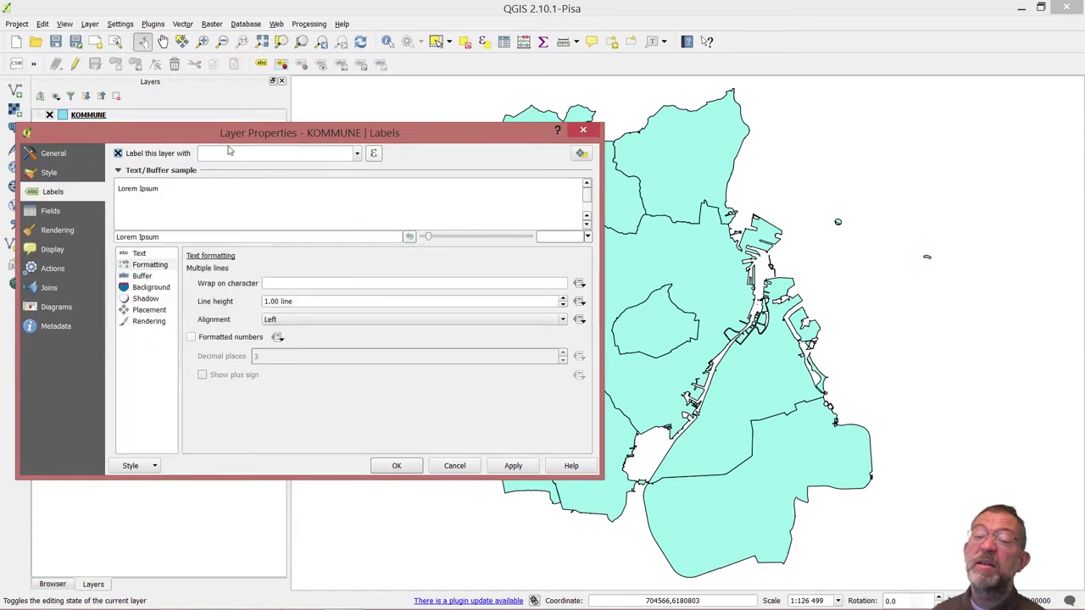
{"action": "left_click", "coordinate": [357, 154]}
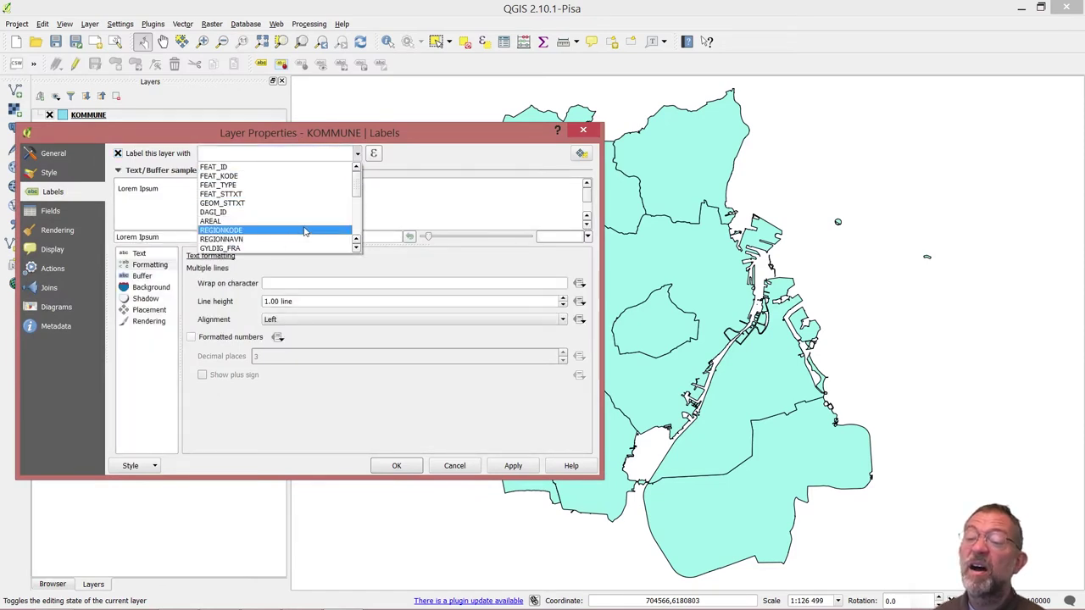
{"action": "left_click", "coordinate": [364, 189]}
{"action": "left_click", "coordinate": [359, 156]}
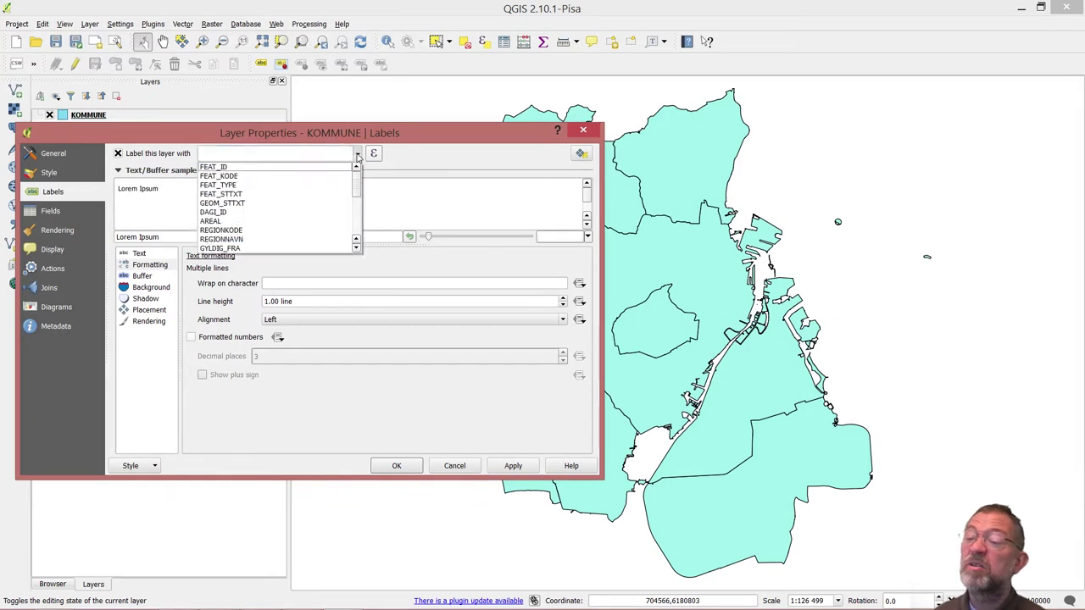
{"action": "scroll", "coordinate": [357, 185], "scroll_direction": "down", "scroll_amount": 3}
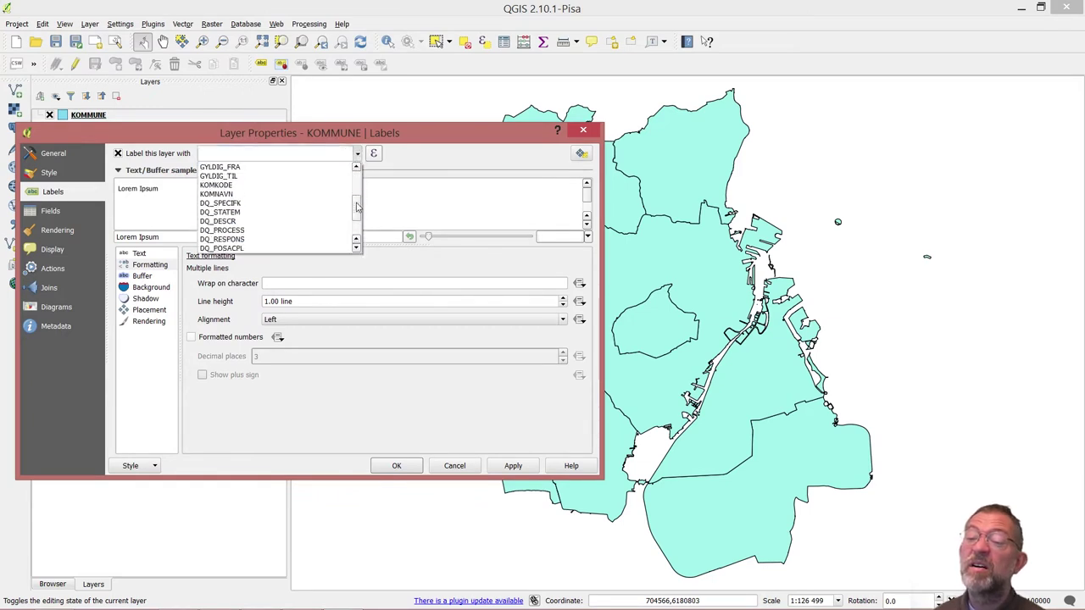
{"action": "left_click", "coordinate": [280, 194]}
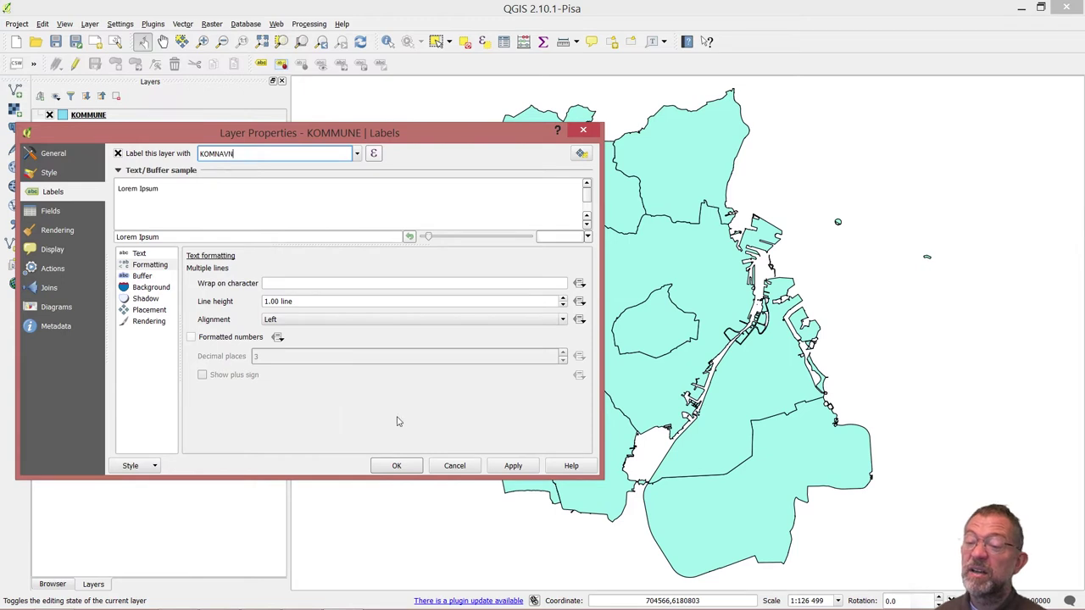
{"action": "left_click", "coordinate": [395, 466]}
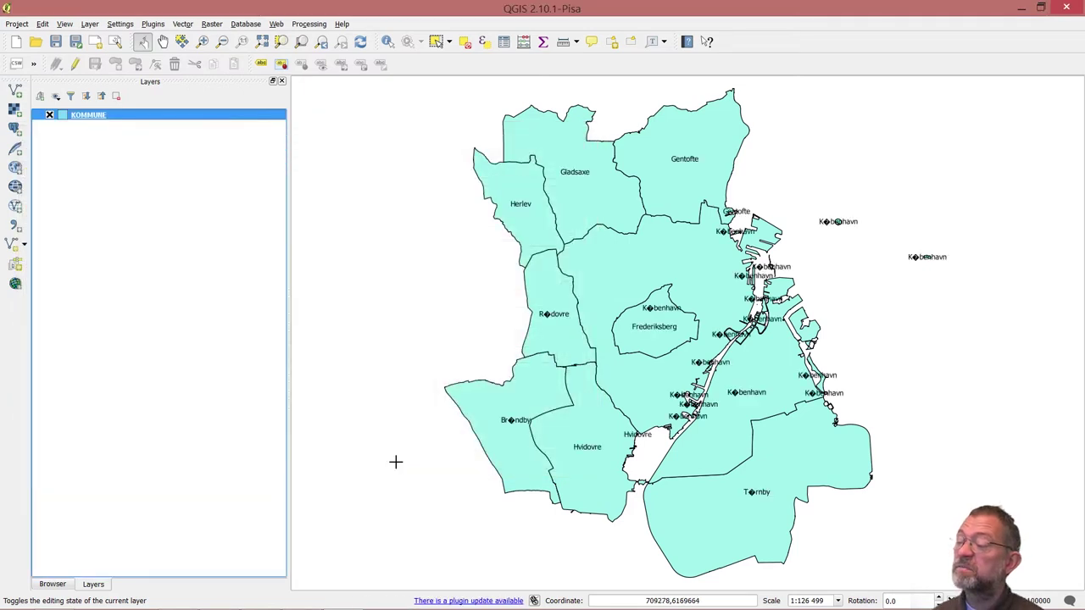
Step: Set the KOMMUNE layer's data source encoding to System and apply it
{"action": "right_click", "coordinate": [84, 119]}
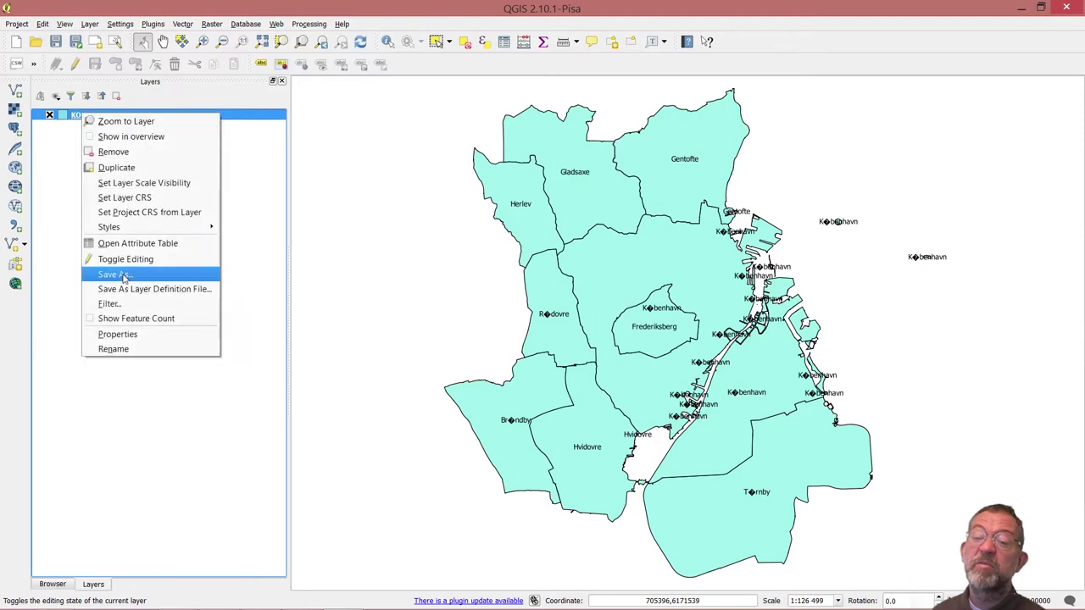
{"action": "left_click", "coordinate": [143, 336]}
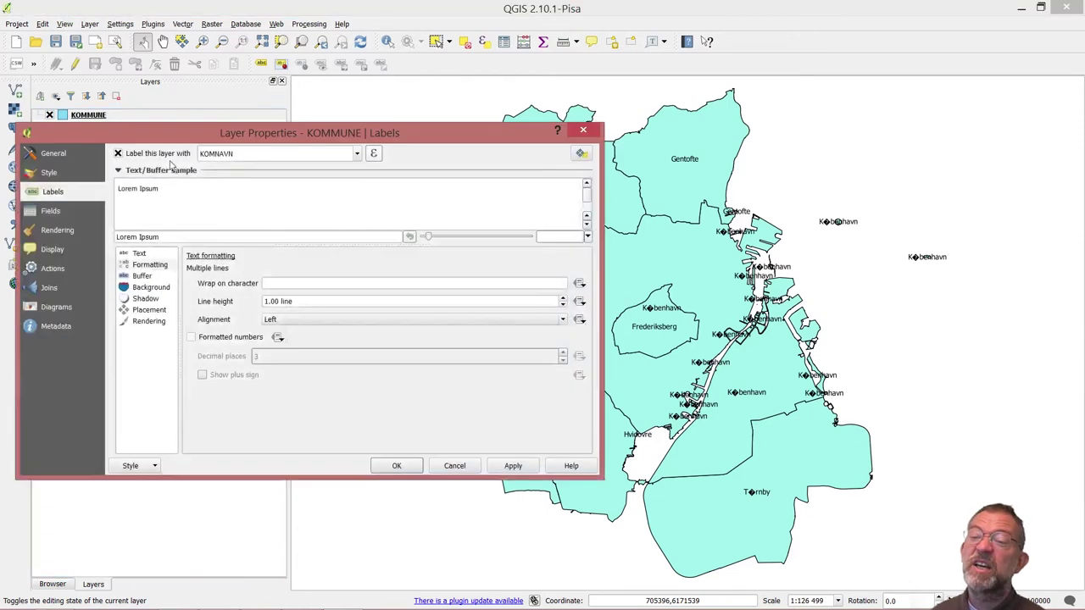
{"action": "left_click", "coordinate": [56, 156]}
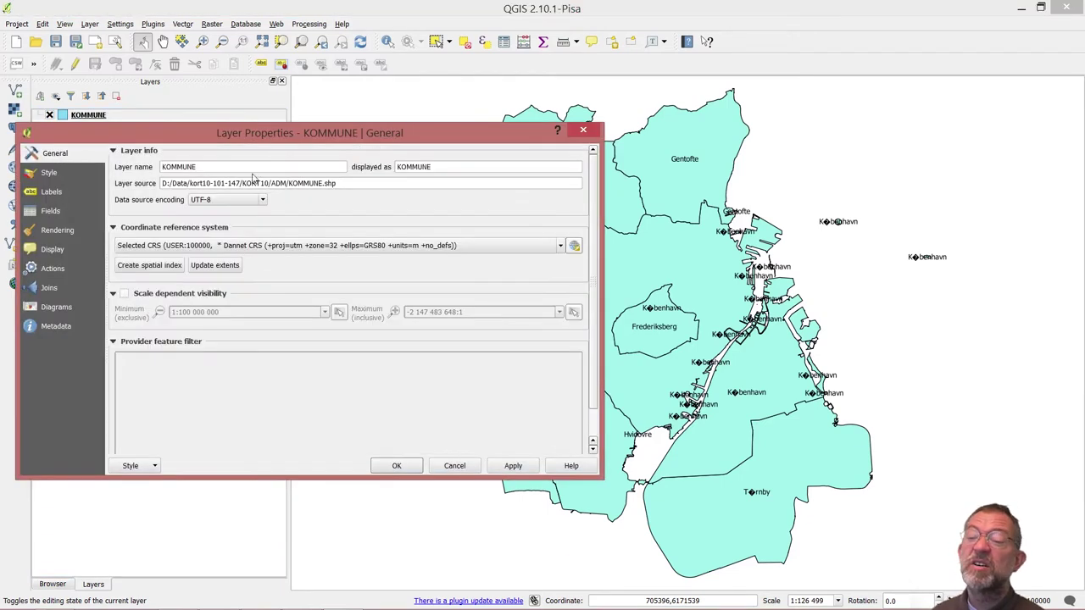
{"action": "left_click", "coordinate": [263, 199]}
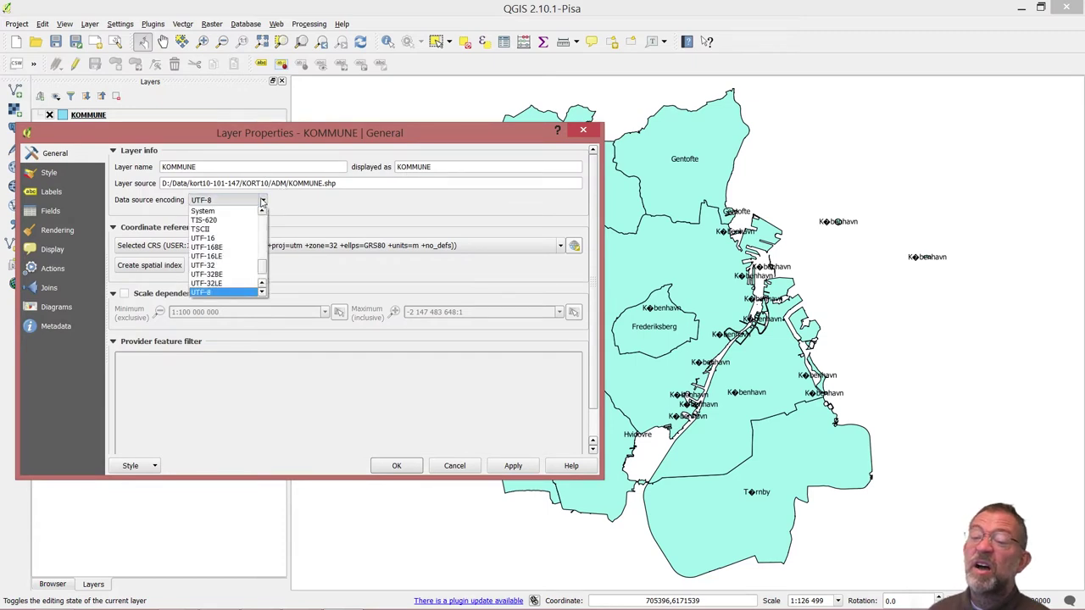
{"action": "left_click", "coordinate": [251, 211]}
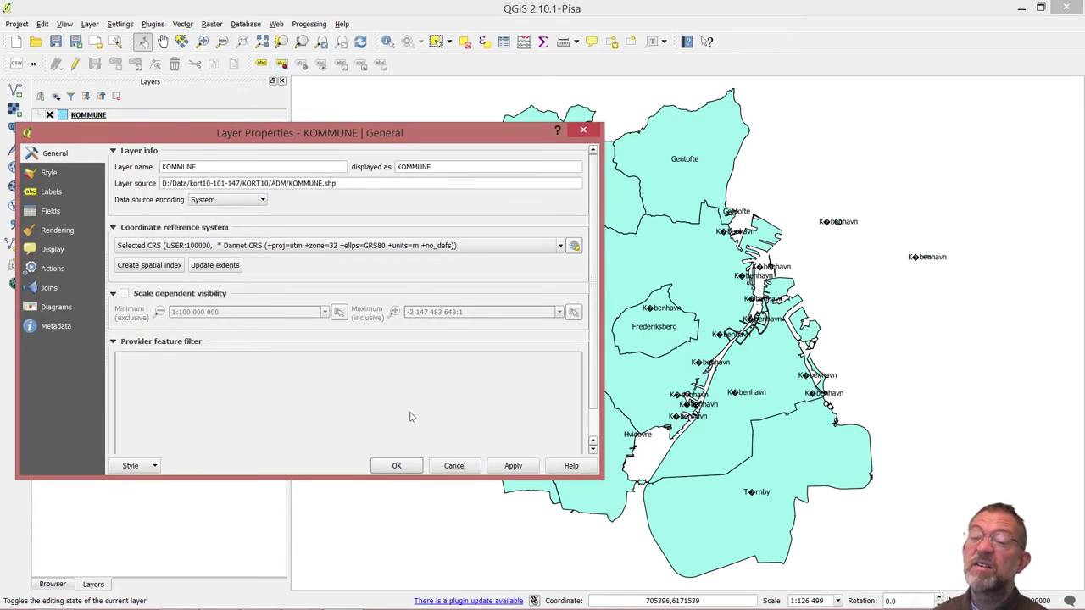
{"action": "left_click", "coordinate": [524, 468]}
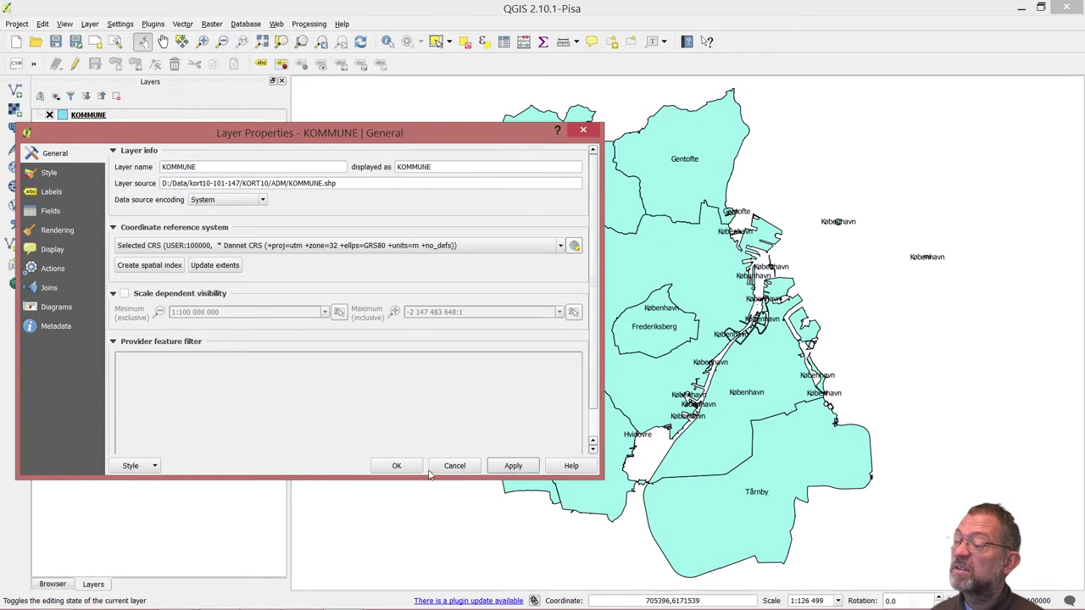
{"action": "left_click", "coordinate": [396, 468]}
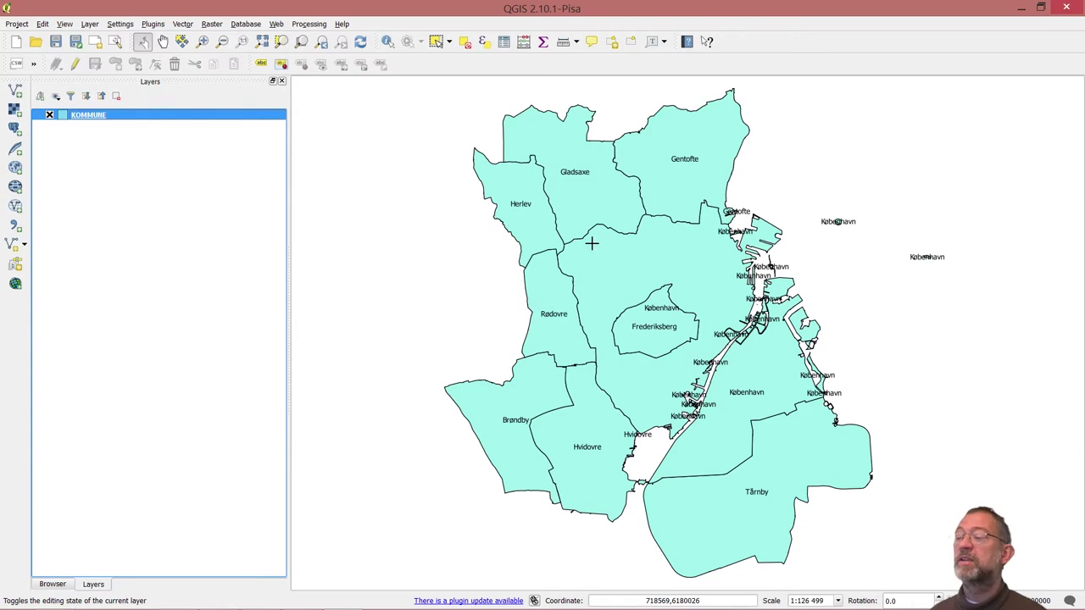
Step: Change the KOMMUNE label placement to 'Free (slow)' and apply it
{"action": "right_click", "coordinate": [92, 120]}
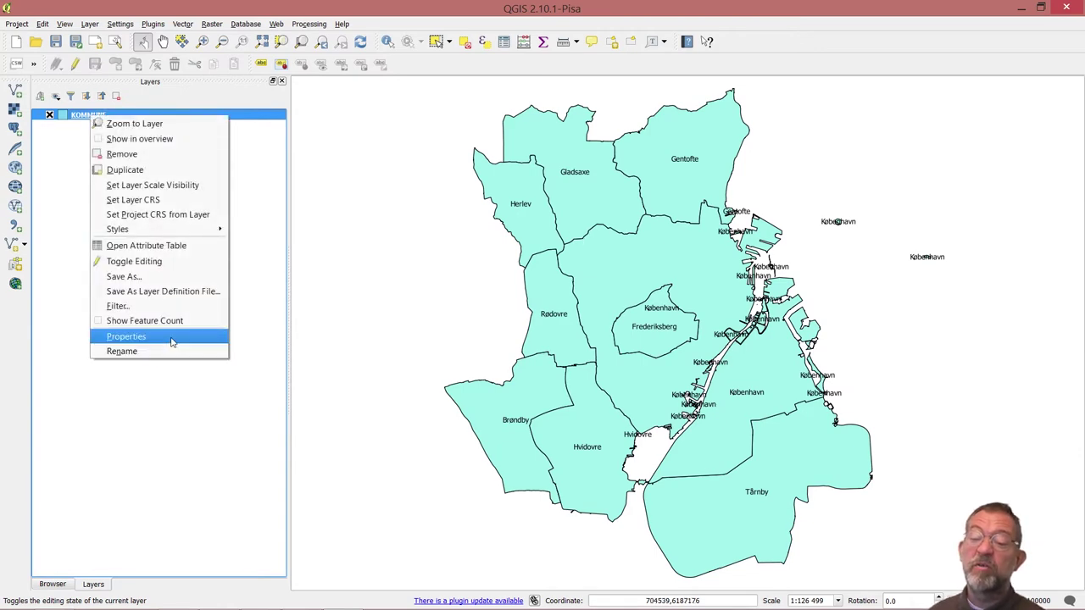
{"action": "left_click", "coordinate": [170, 339]}
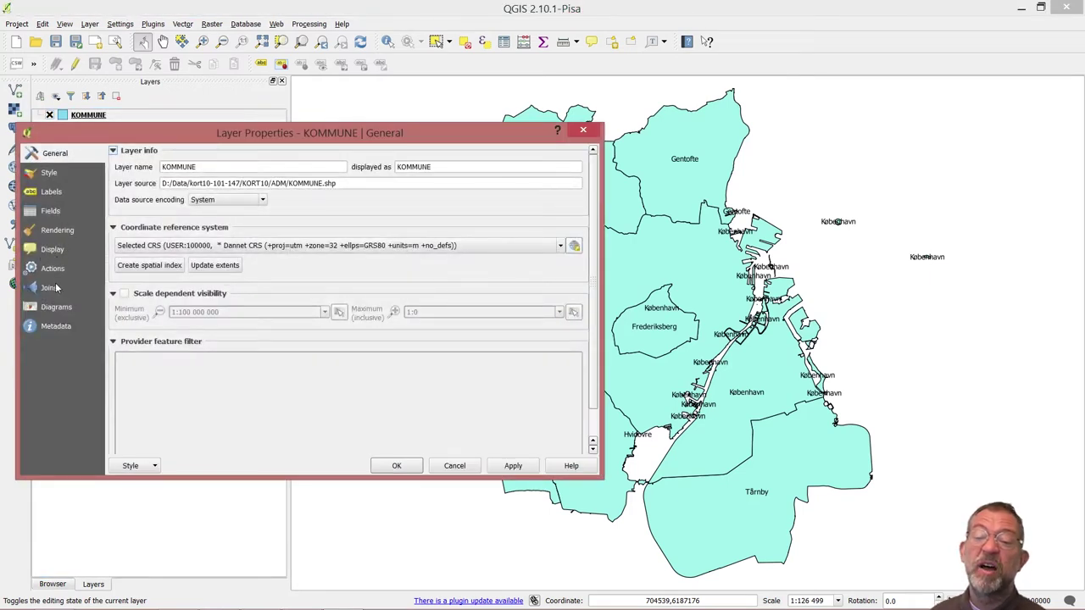
{"action": "left_click", "coordinate": [53, 192]}
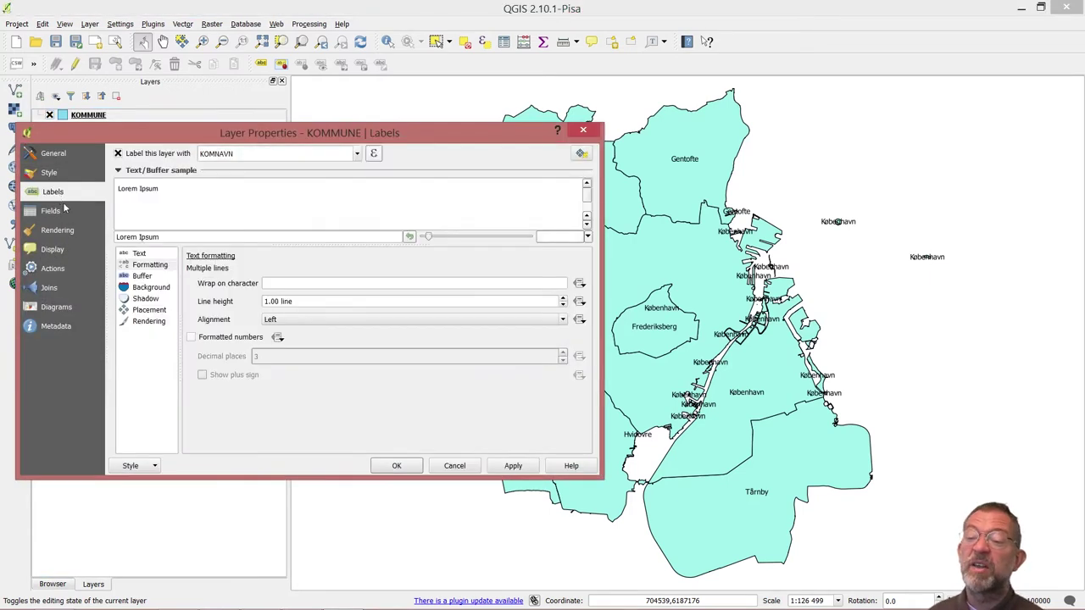
{"action": "left_click", "coordinate": [151, 310]}
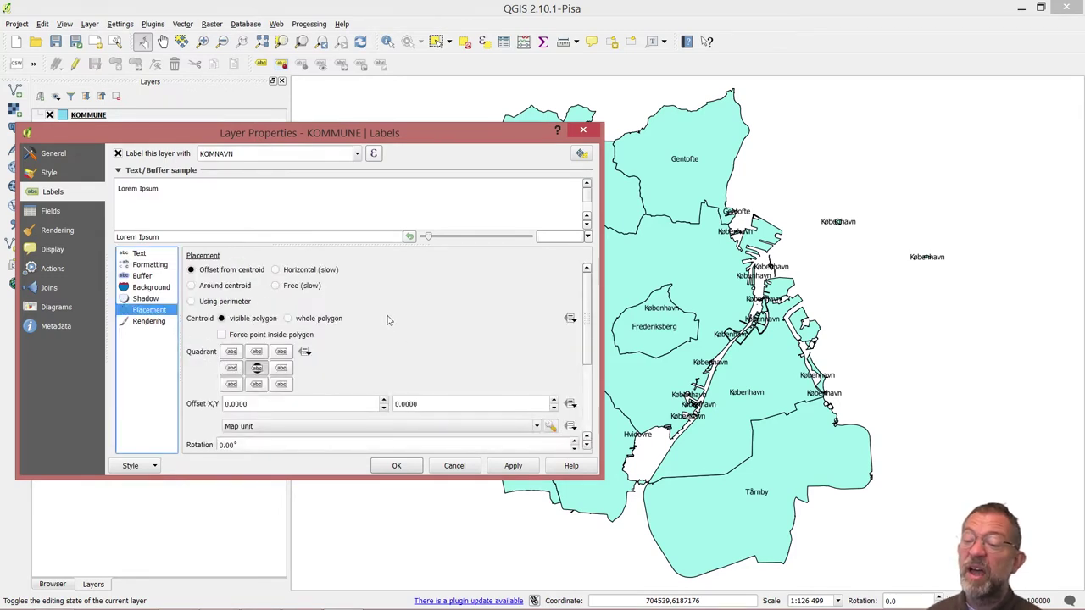
{"action": "left_click", "coordinate": [276, 286]}
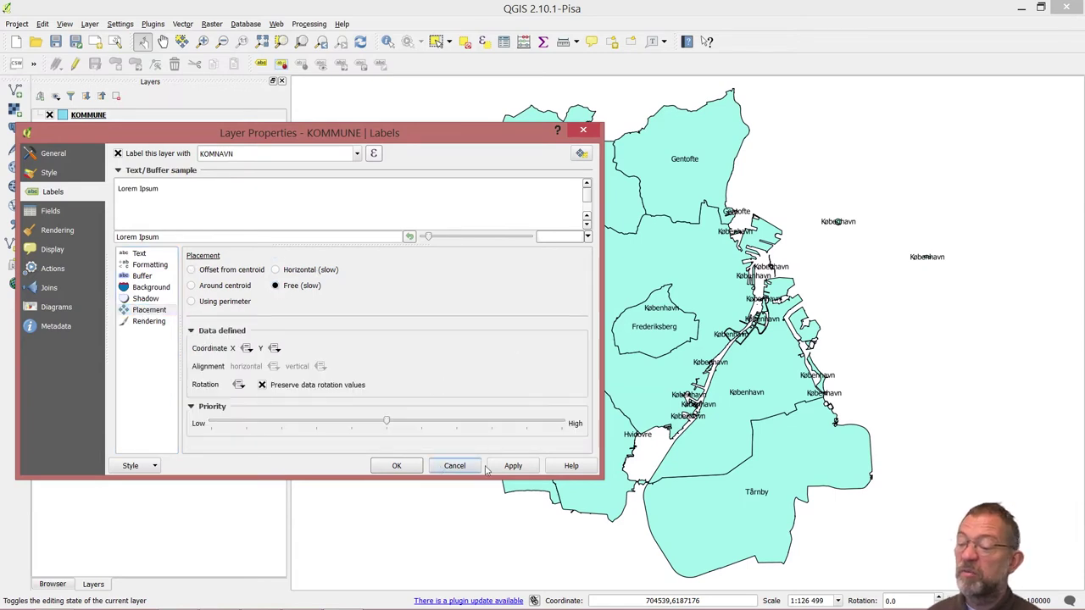
{"action": "left_click", "coordinate": [519, 471]}
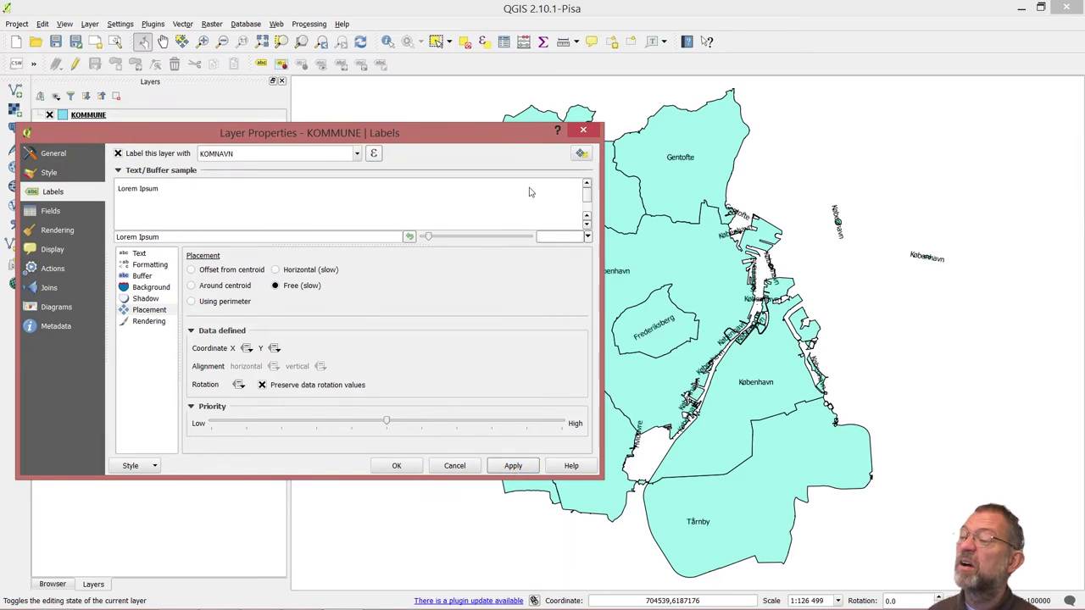
{"action": "left_click_drag", "start_coordinate": [527, 135], "coordinate": [429, 108]}
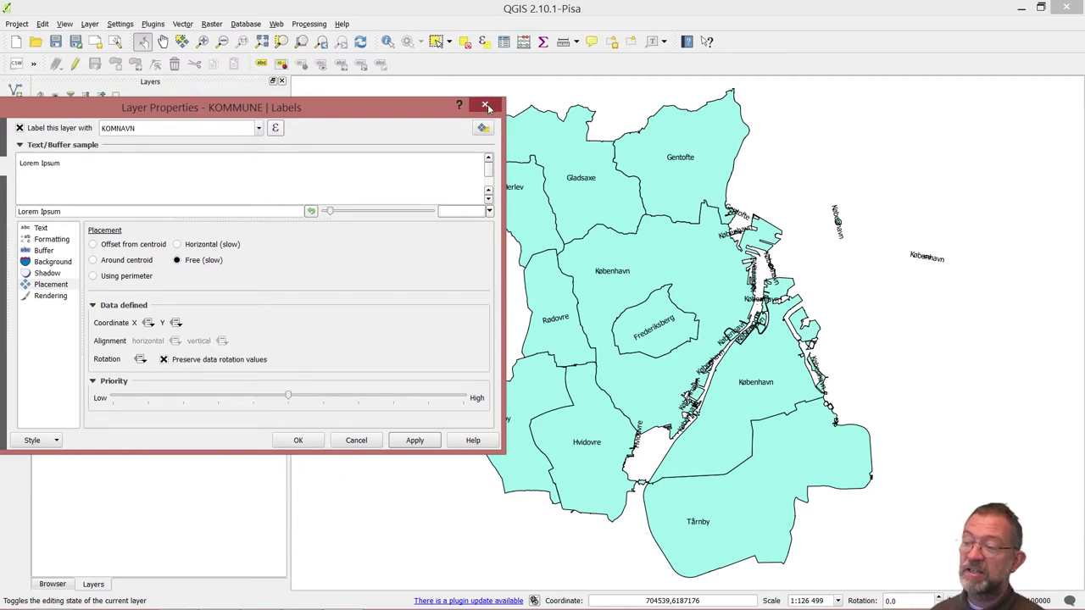
{"action": "left_click", "coordinate": [484, 105]}
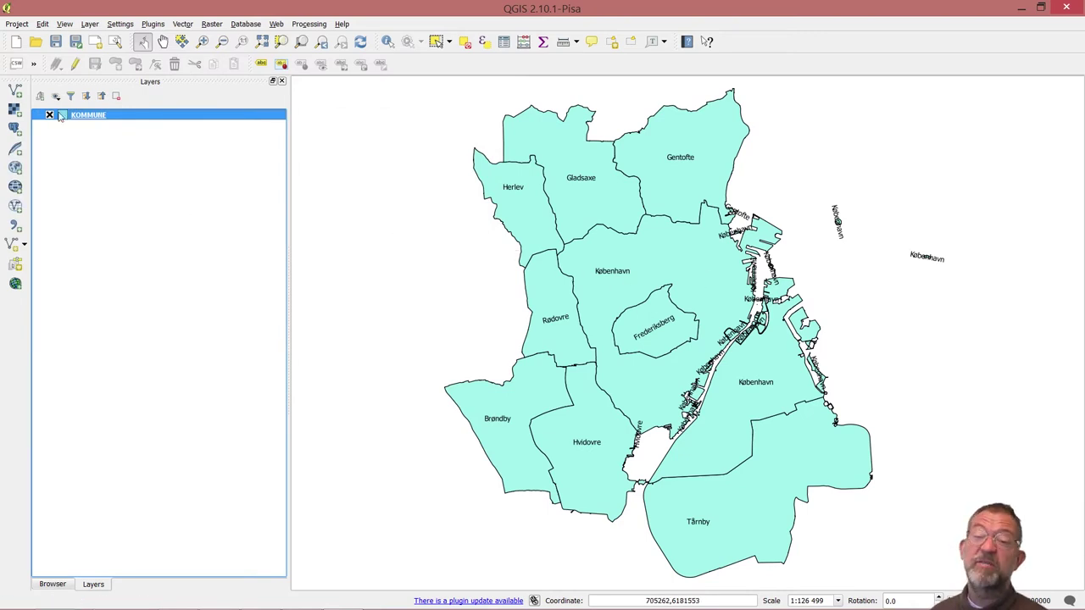
{"action": "right_click", "coordinate": [85, 119]}
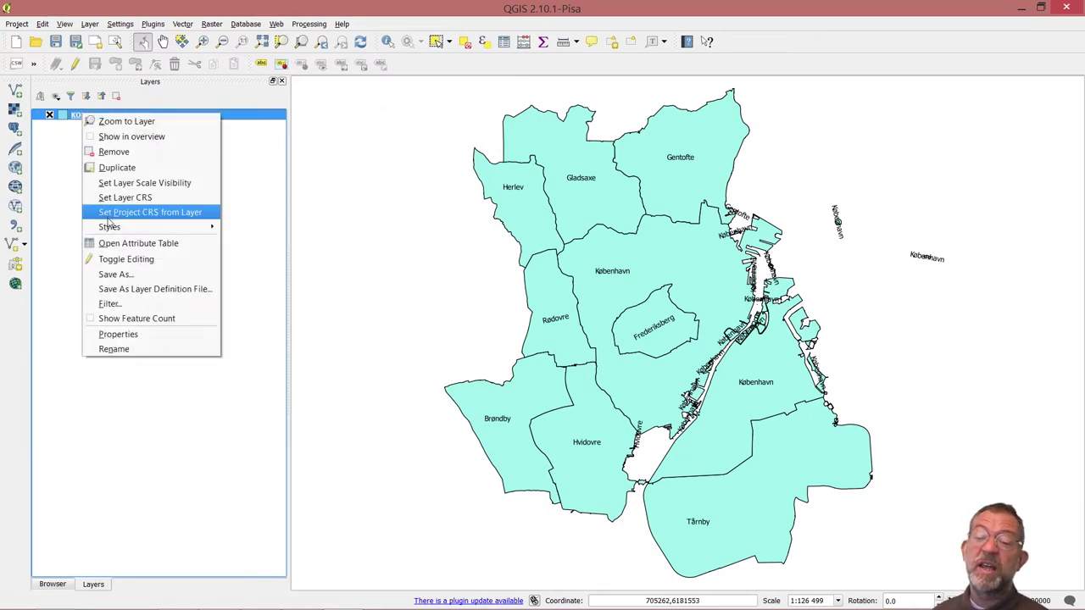
{"action": "left_click", "coordinate": [132, 334]}
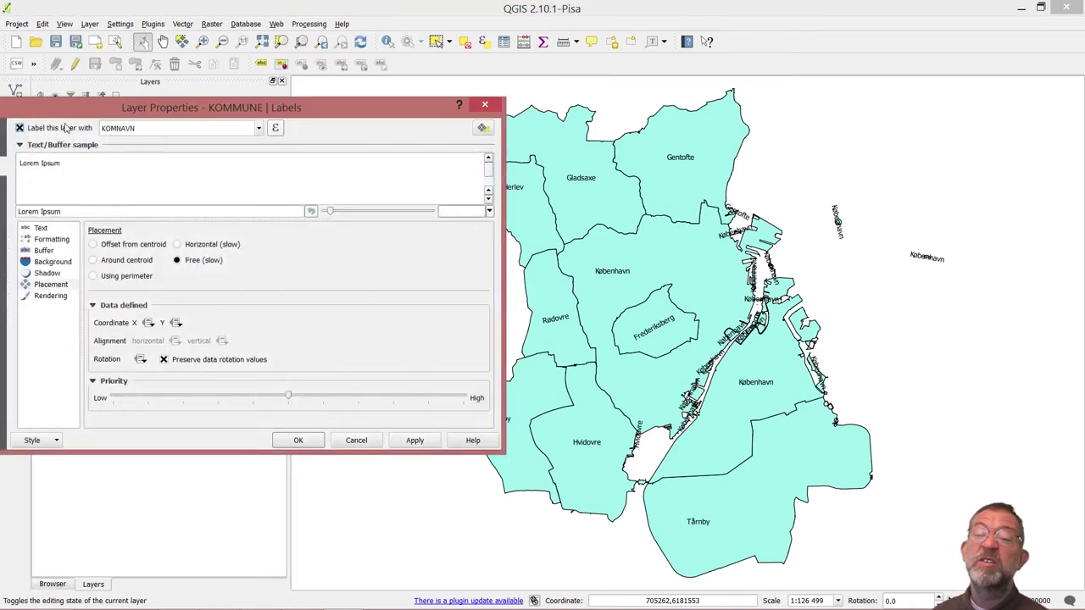
{"action": "left_click_drag", "start_coordinate": [60, 102], "coordinate": [342, 83]}
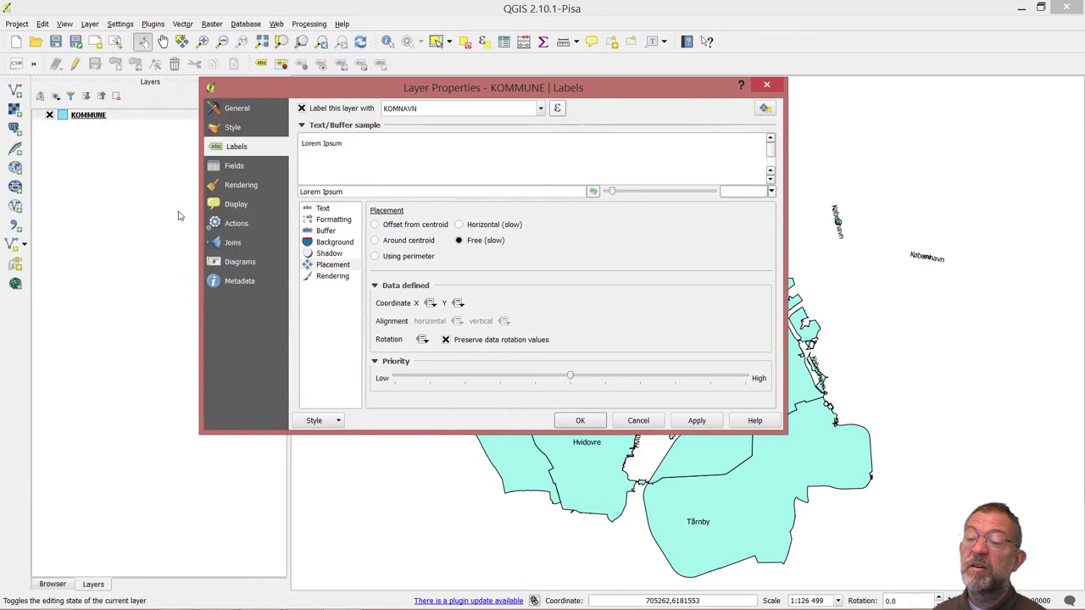
Step: Enable editing and add an integer field label_x of width 10 to KOMMUNE
{"action": "left_click", "coordinate": [243, 170]}
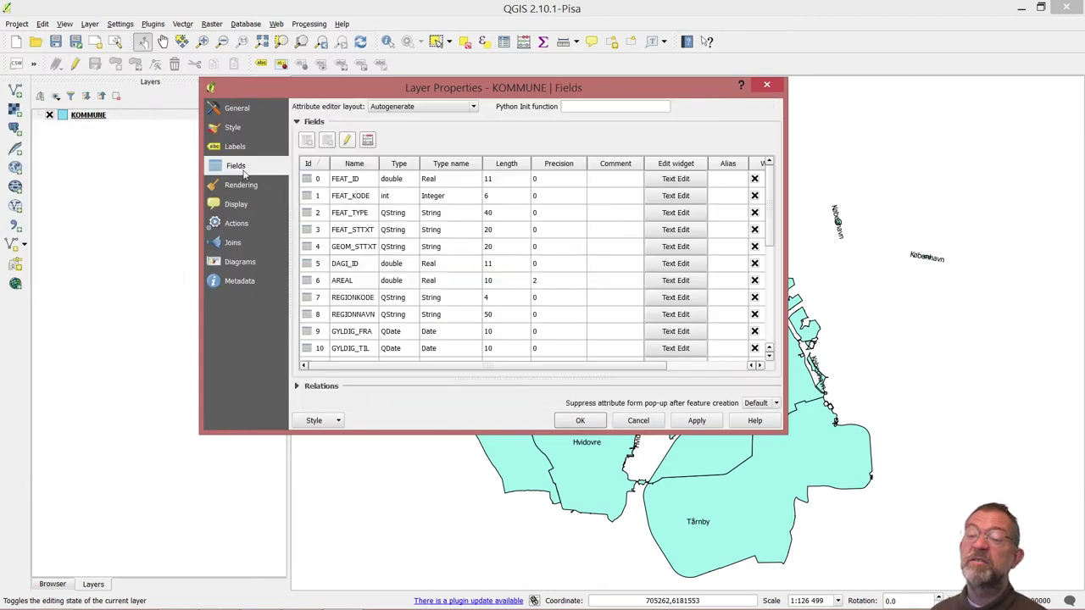
{"action": "left_click", "coordinate": [347, 141]}
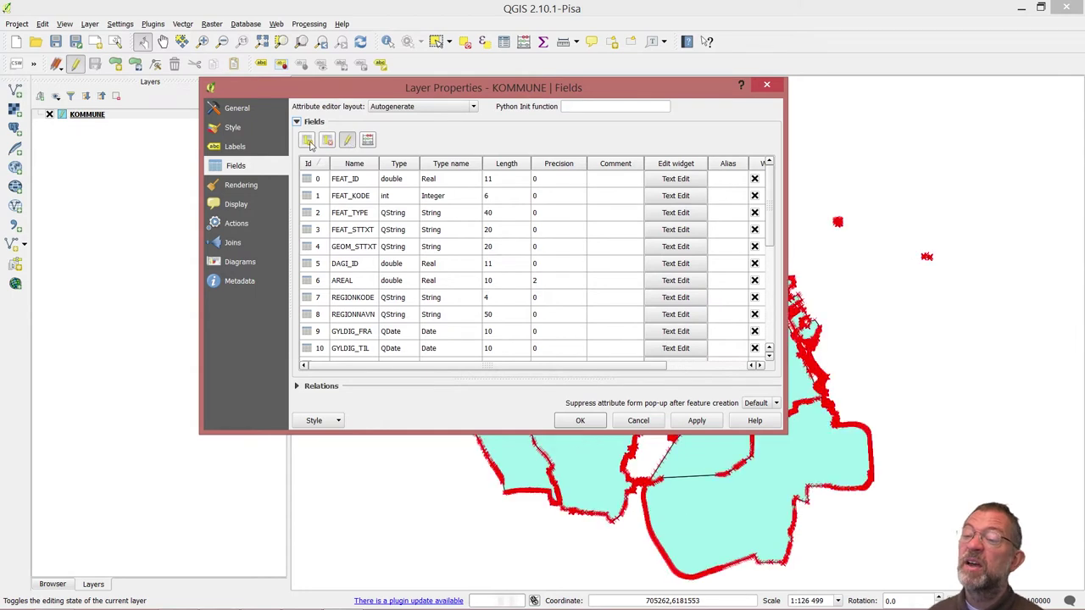
{"action": "left_click", "coordinate": [310, 142]}
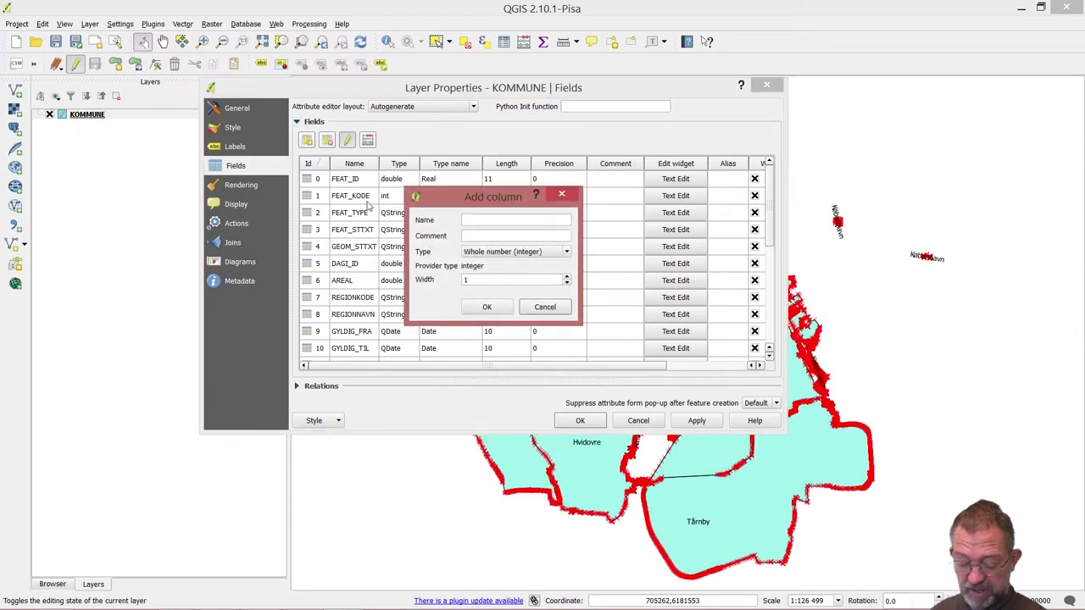
{"action": "left_click", "coordinate": [522, 218]}
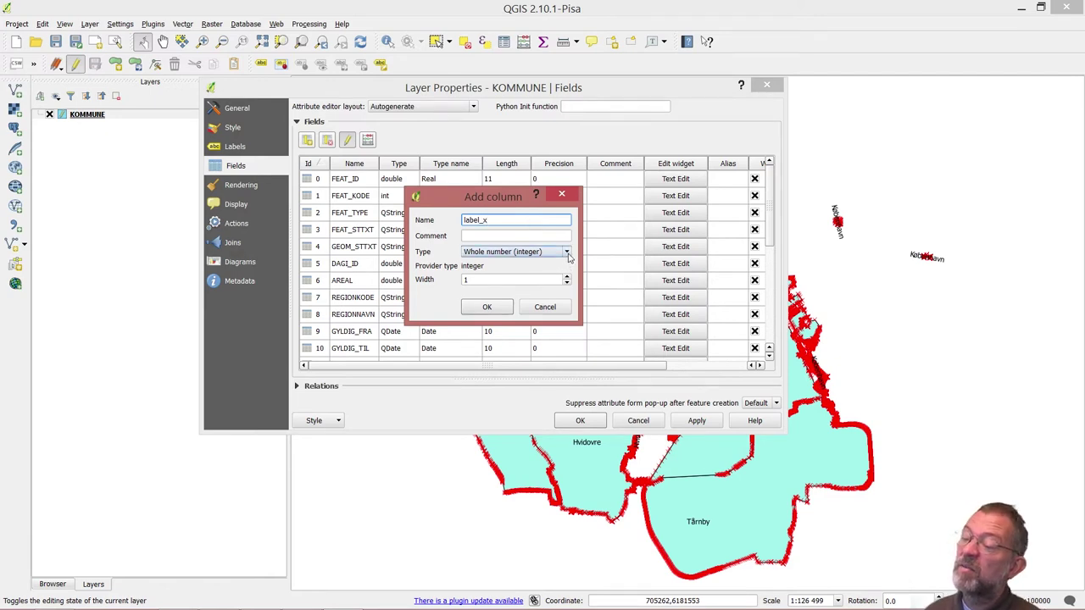
{"action": "left_click", "coordinate": [568, 255]}
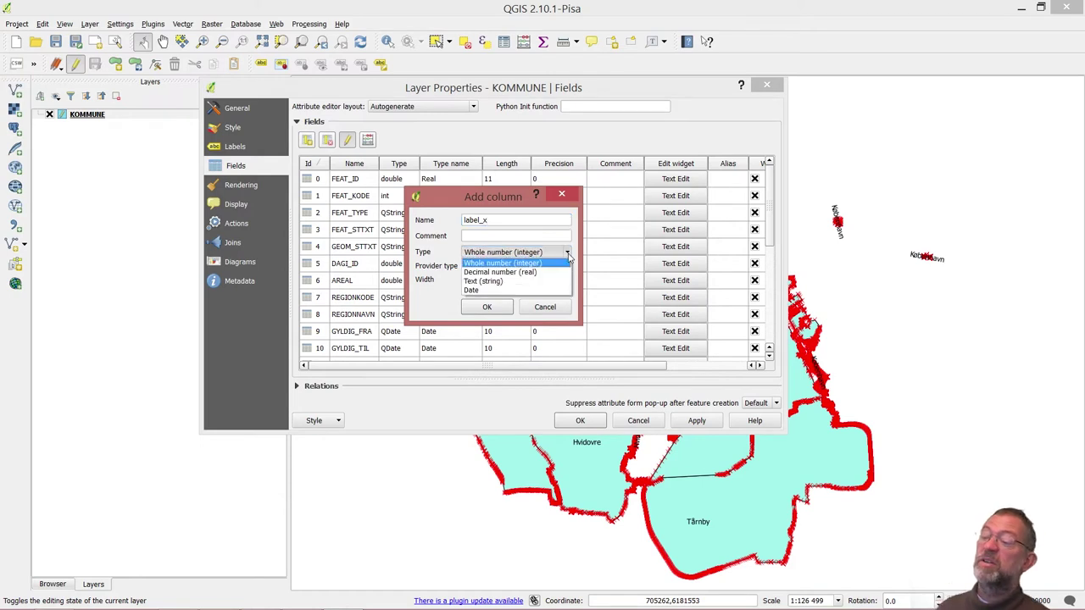
{"action": "left_click", "coordinate": [538, 273]}
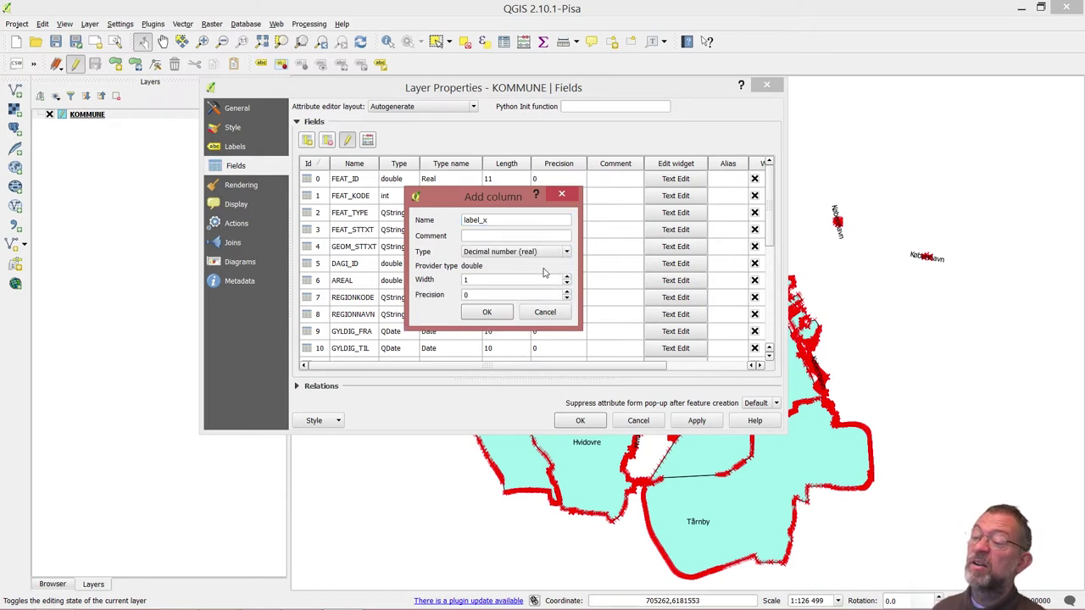
{"action": "left_click", "coordinate": [567, 252]}
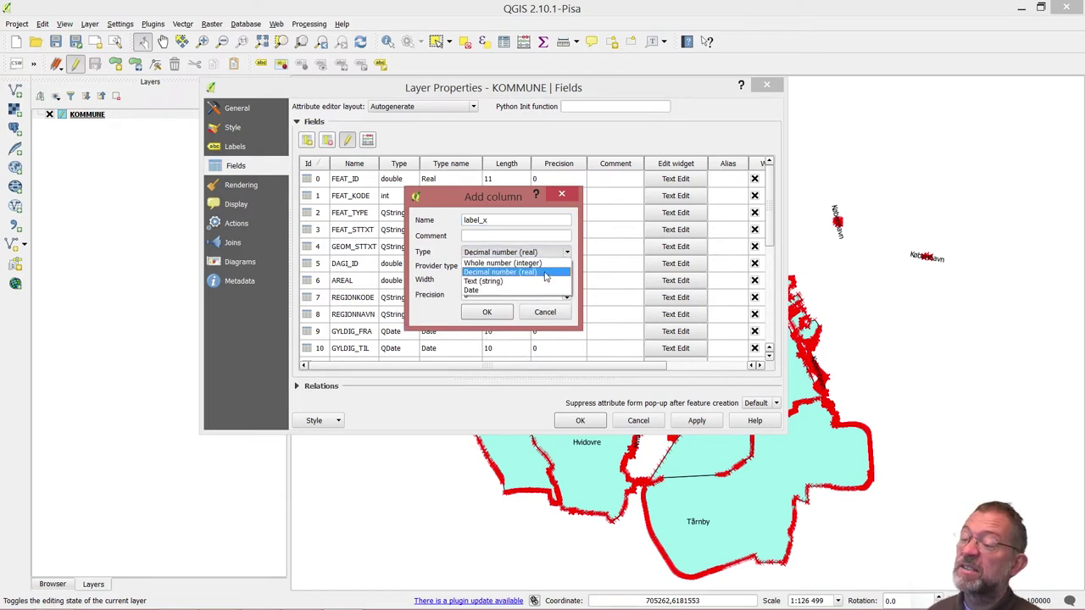
{"action": "left_click", "coordinate": [547, 263]}
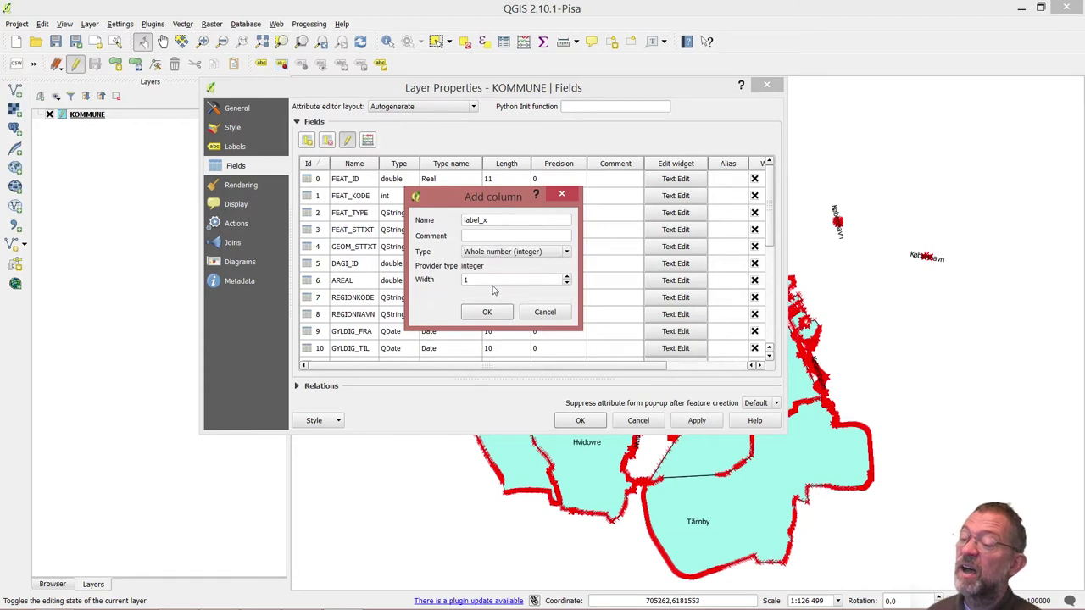
{"action": "left_click", "coordinate": [491, 282]}
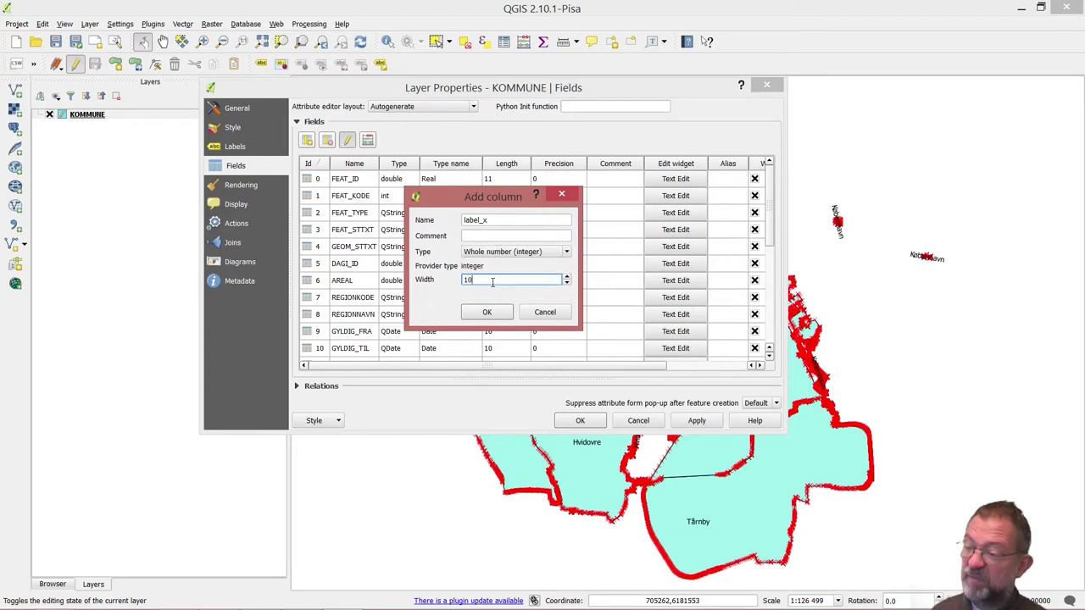
{"action": "left_click", "coordinate": [487, 313]}
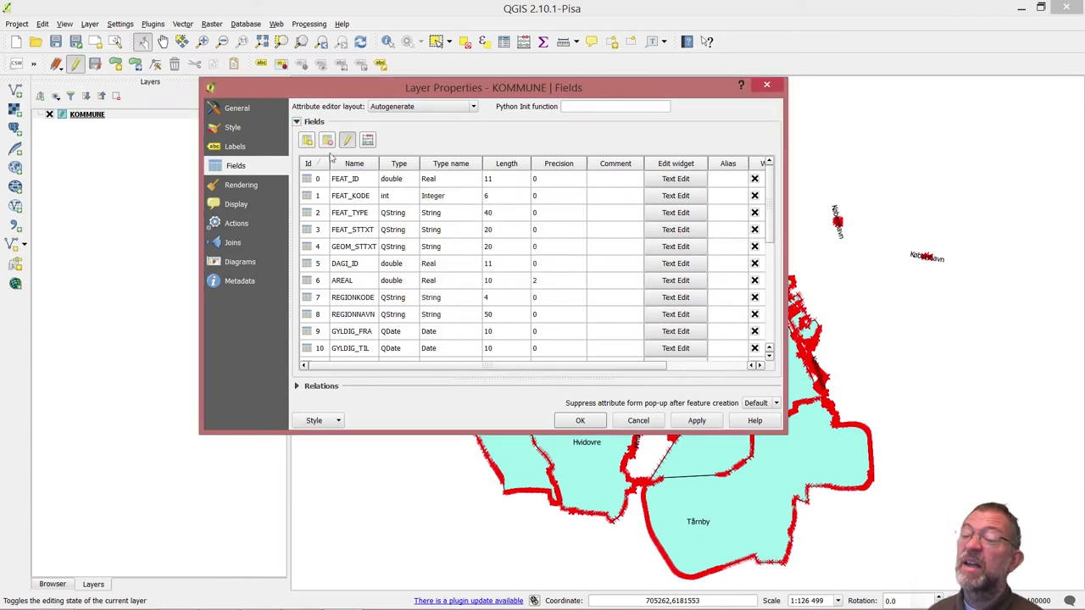
Step: Add a second integer field label_y of width 10 with a comment
{"action": "left_click", "coordinate": [307, 141]}
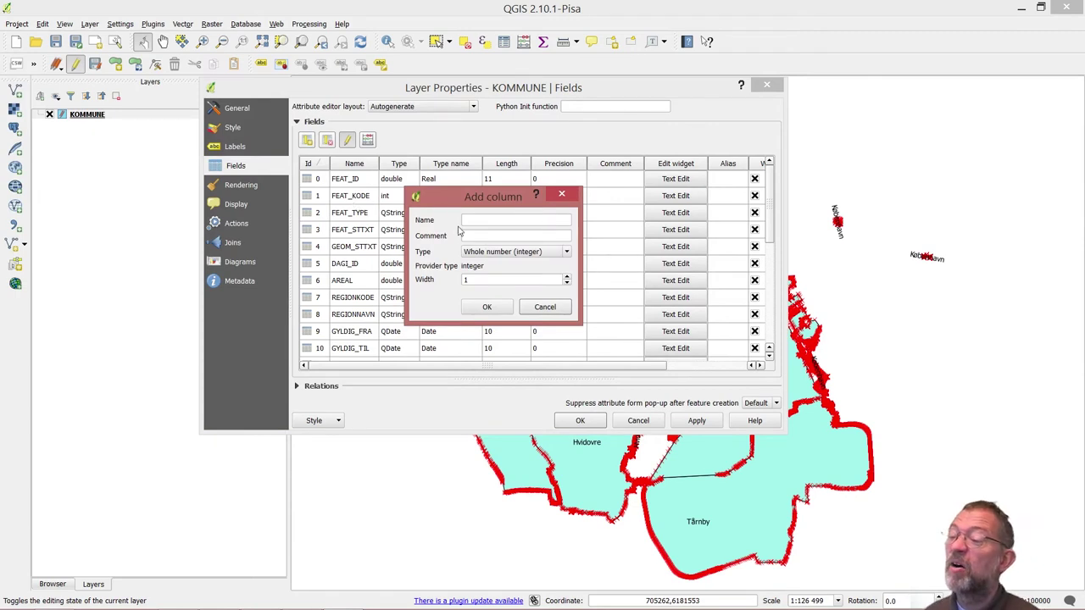
{"action": "left_click", "coordinate": [489, 222]}
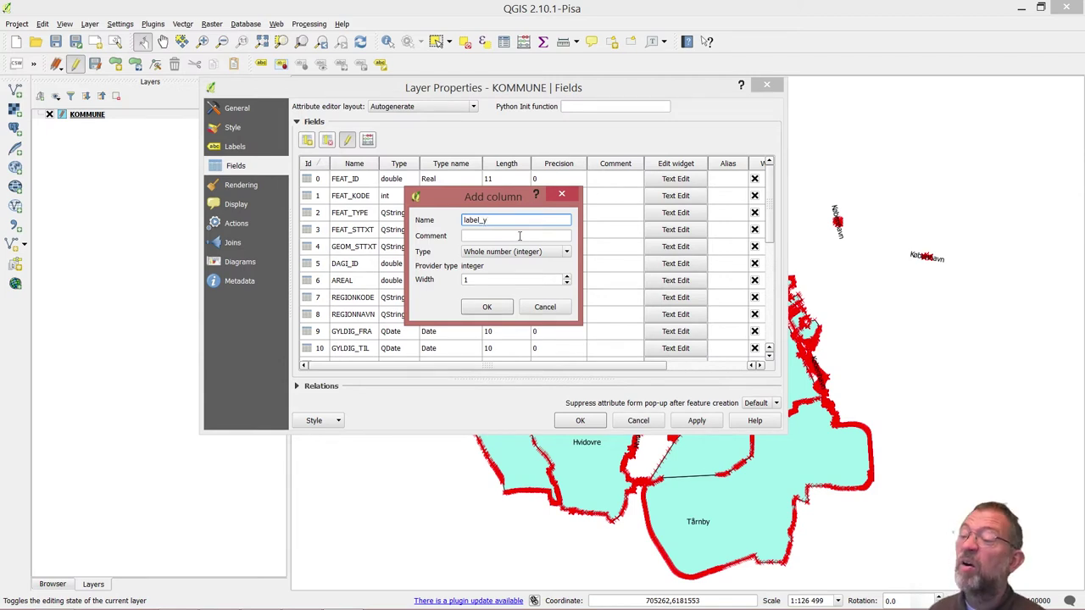
{"action": "left_click", "coordinate": [532, 237]}
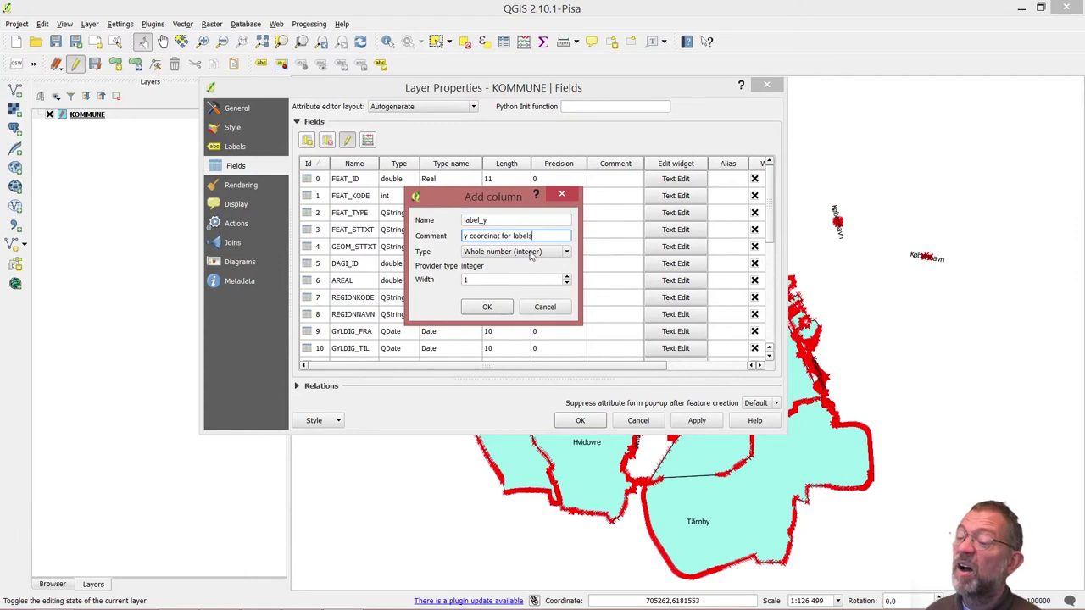
{"action": "left_click", "coordinate": [507, 280]}
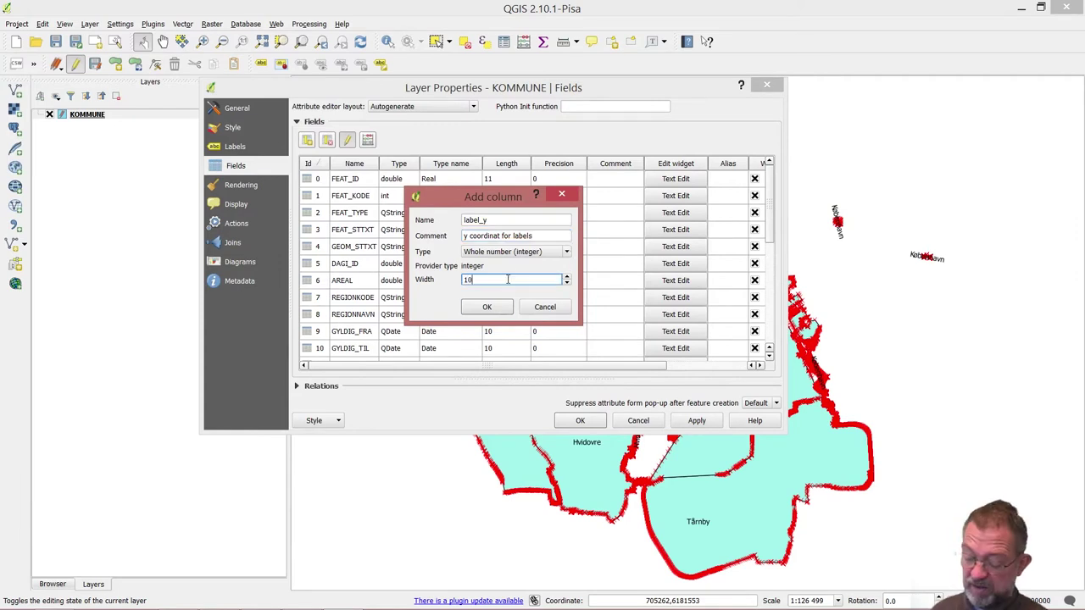
{"action": "left_click", "coordinate": [486, 307]}
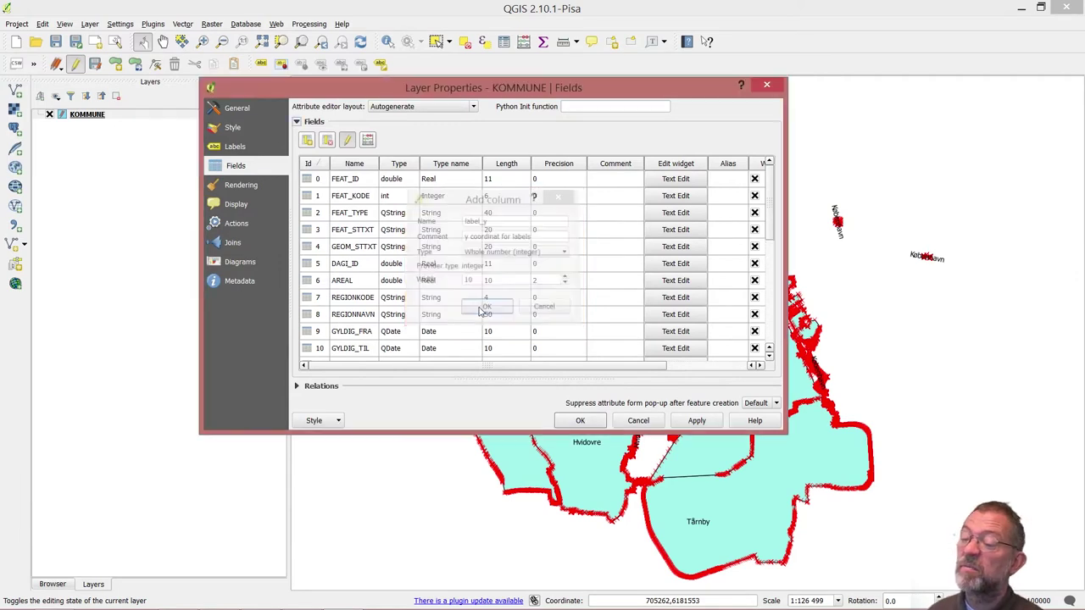
Step: Stop editing, save the new fields to KOMMUNE, and close the layer properties
{"action": "left_click_drag", "start_coordinate": [774, 223], "coordinate": [771, 334]}
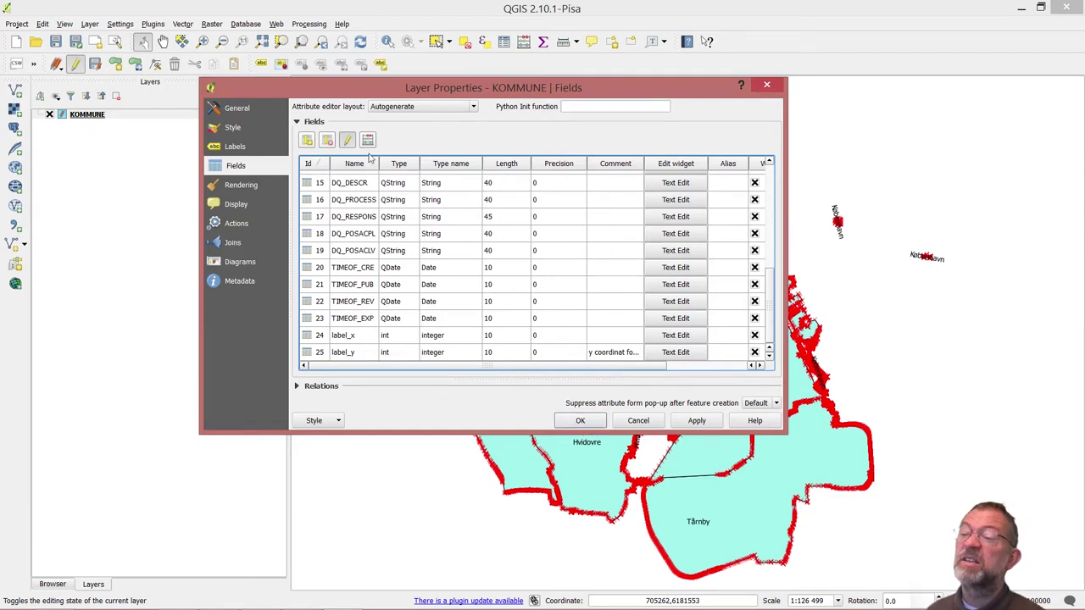
{"action": "left_click", "coordinate": [344, 140]}
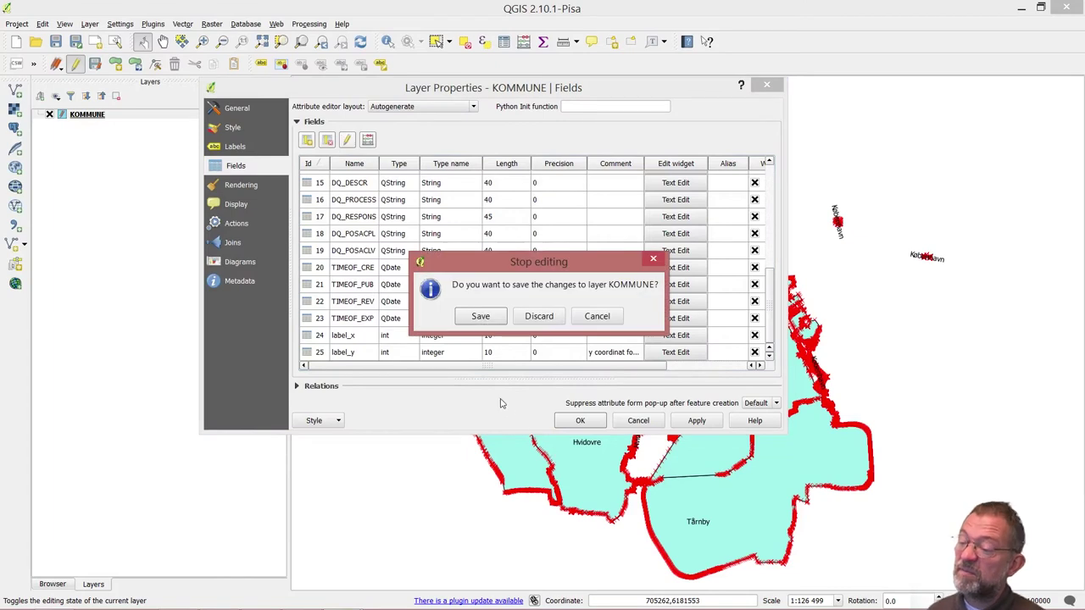
{"action": "left_click", "coordinate": [479, 318]}
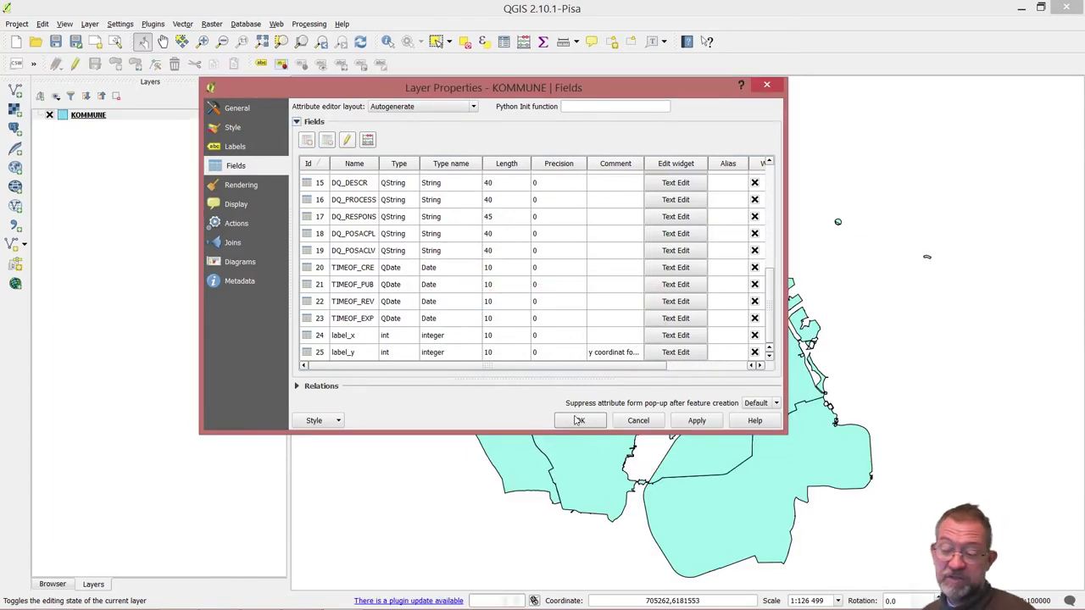
{"action": "left_click", "coordinate": [766, 84]}
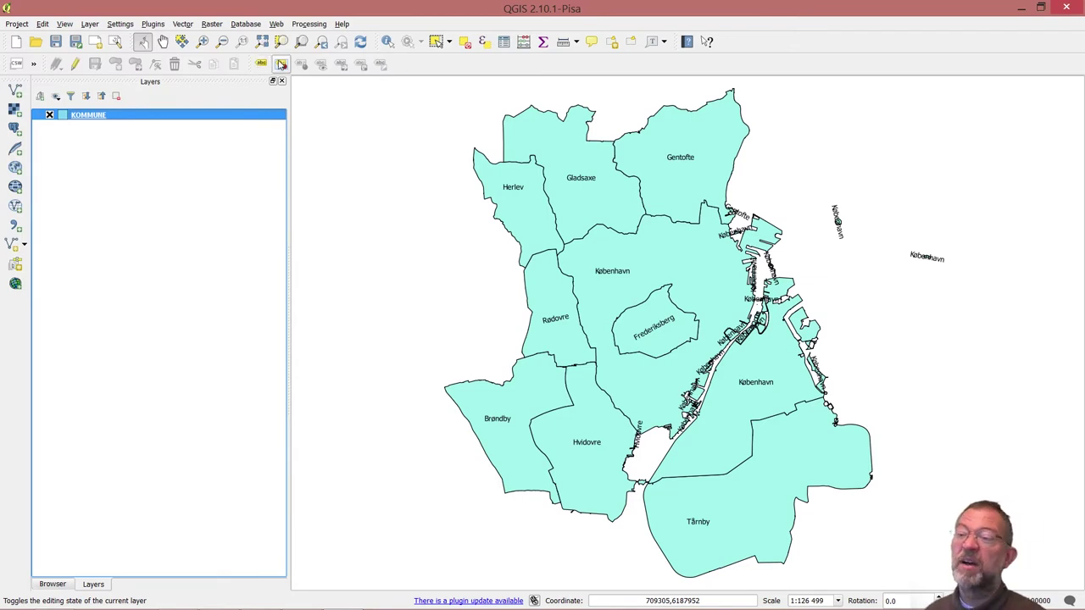
{"action": "right_click", "coordinate": [469, 68]}
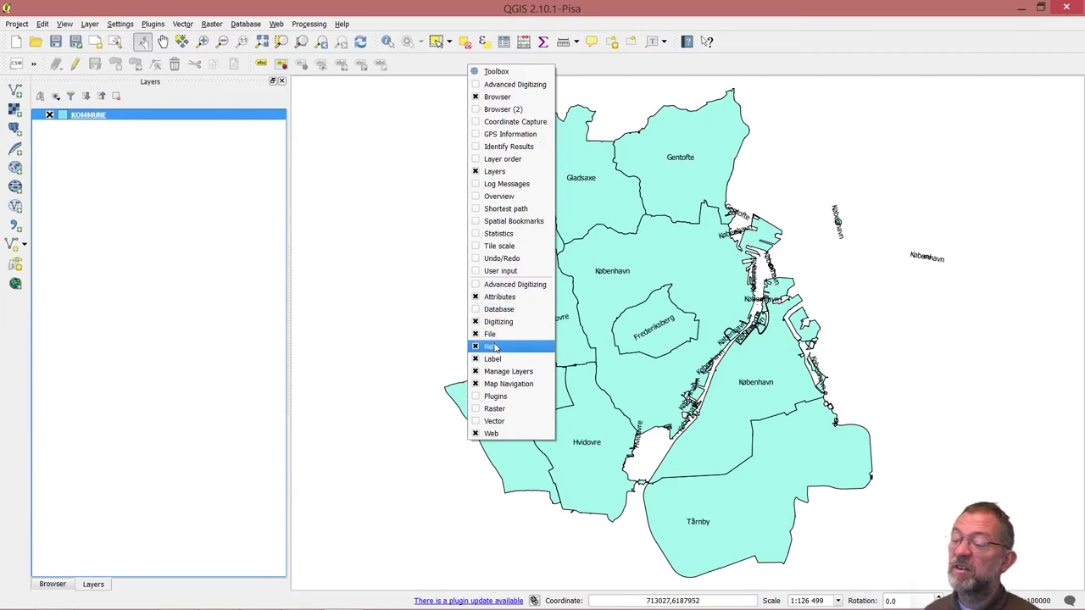
{"action": "left_click", "coordinate": [671, 62]}
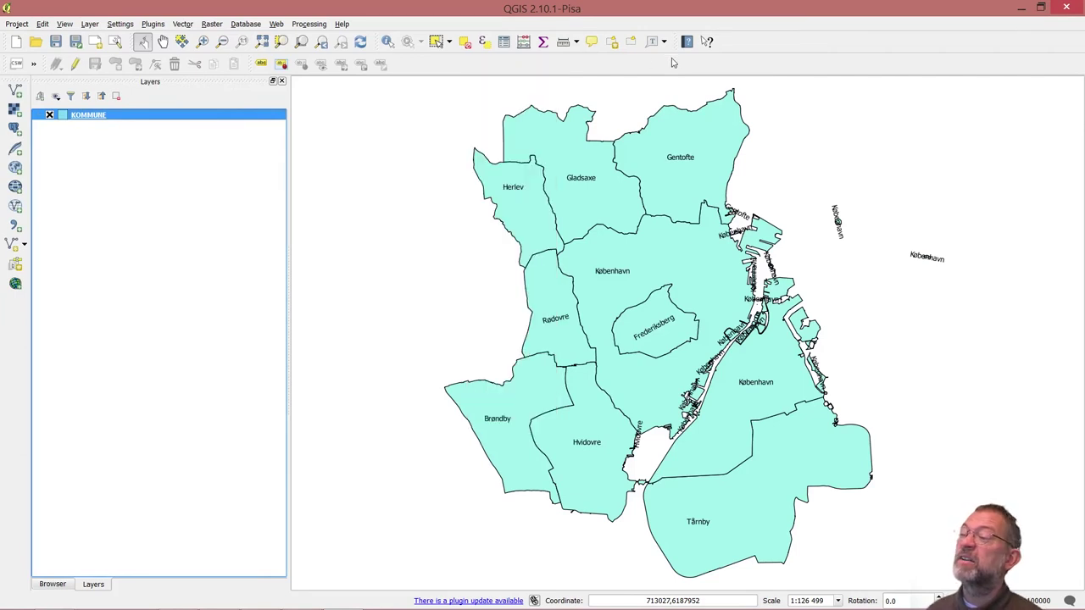
{"action": "right_click", "coordinate": [672, 62]}
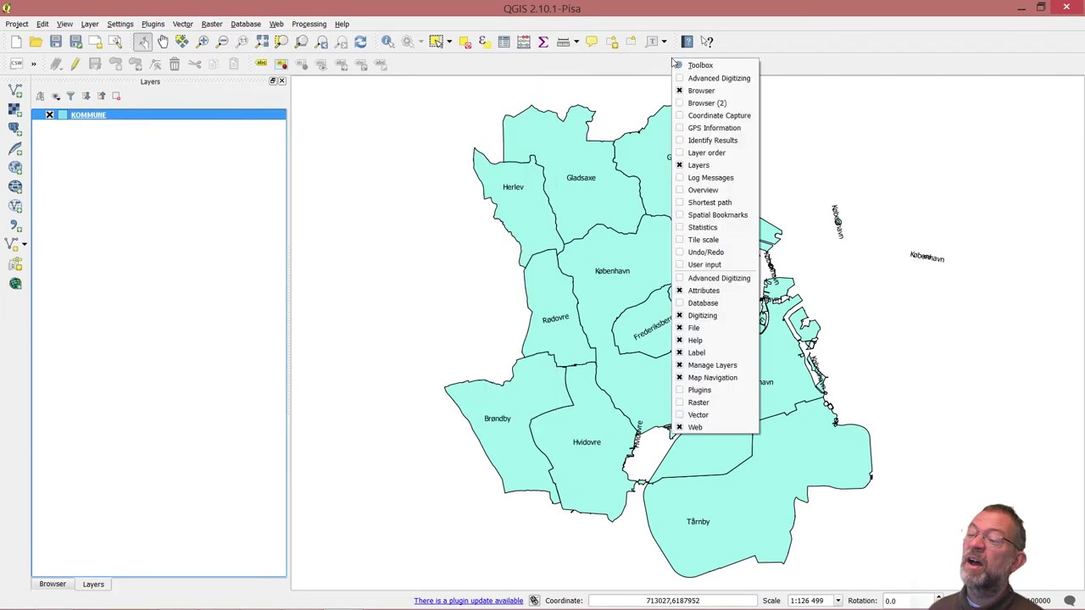
{"action": "left_click", "coordinate": [703, 352]}
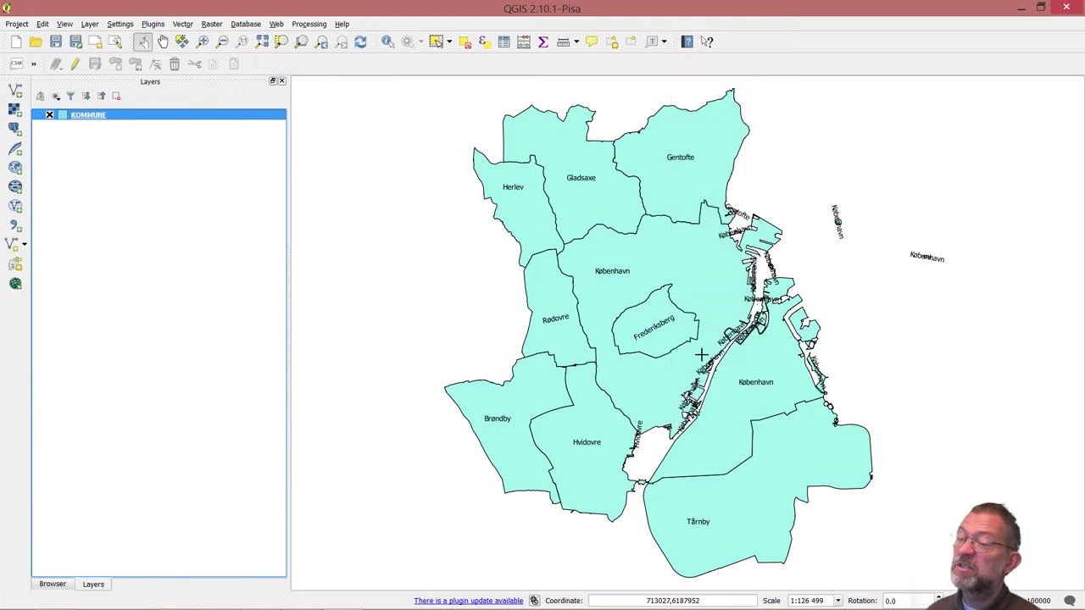
{"action": "right_click", "coordinate": [595, 66]}
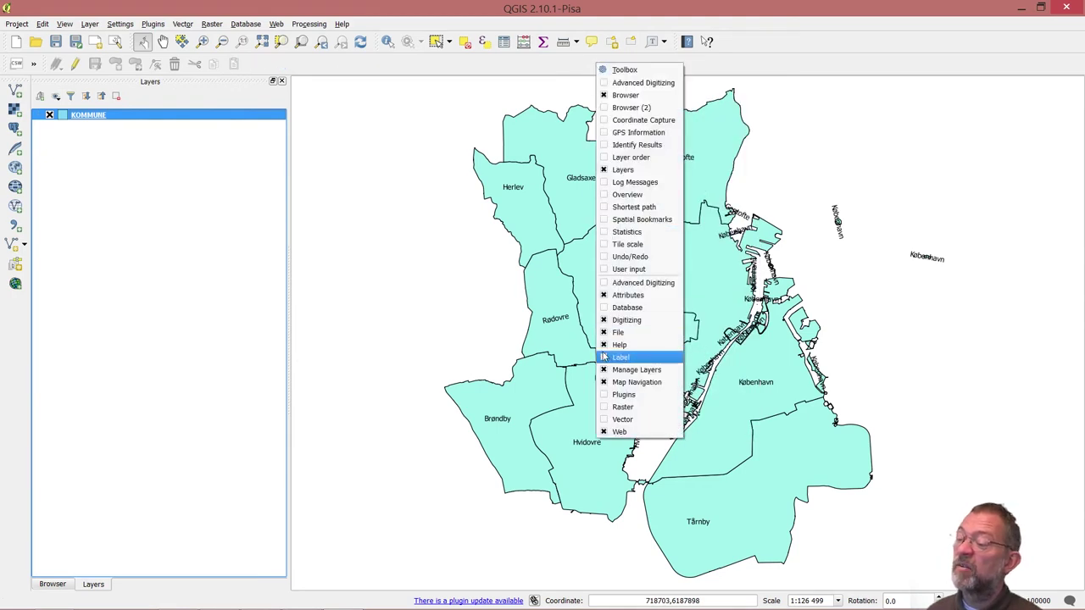
{"action": "left_click", "coordinate": [601, 358]}
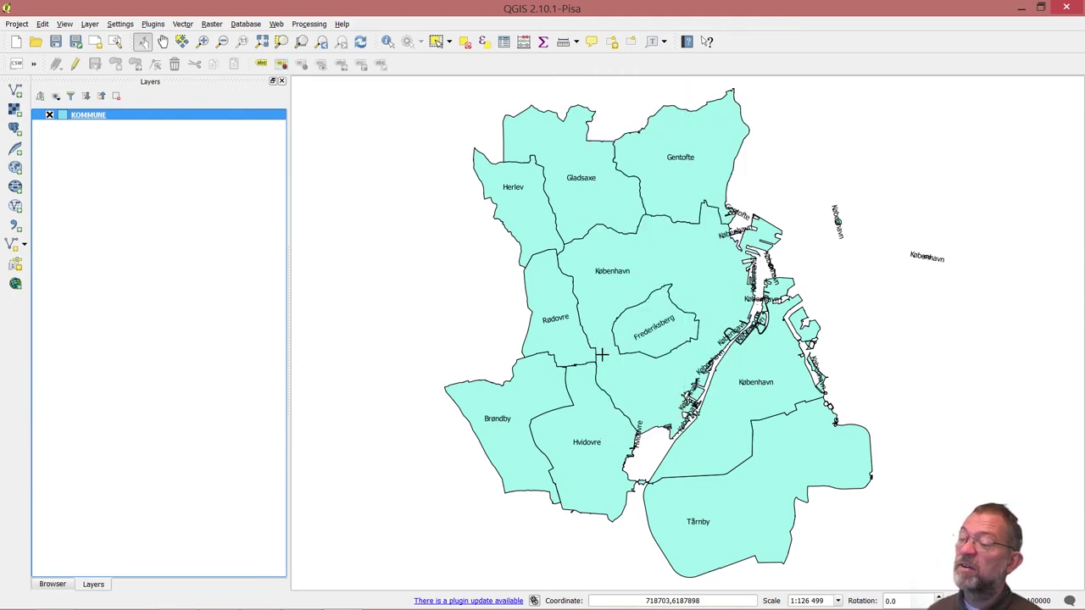
{"action": "left_click", "coordinate": [262, 65]}
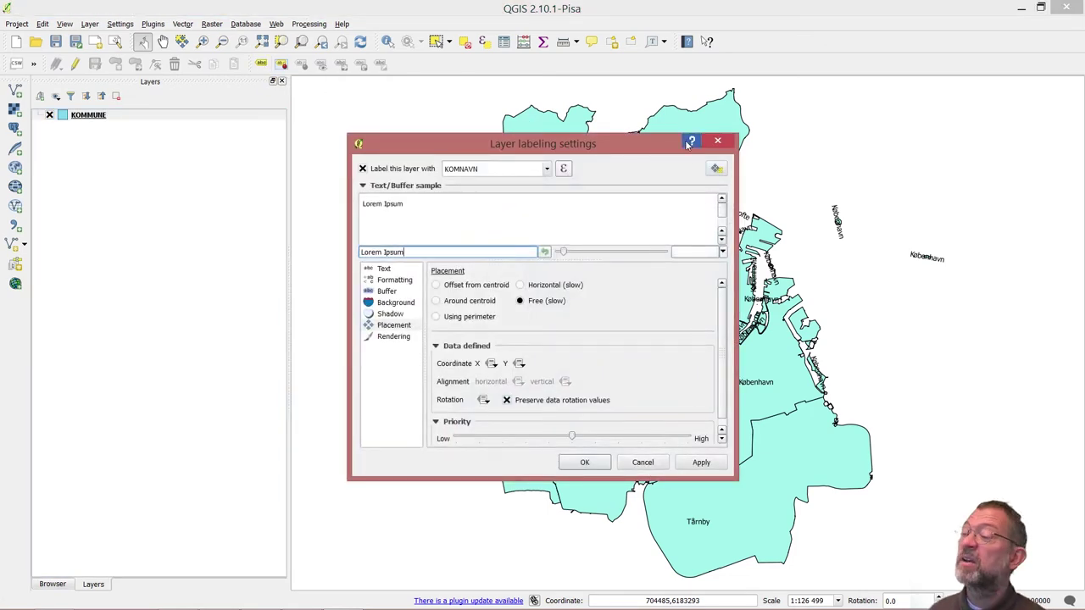
{"action": "left_click", "coordinate": [716, 140]}
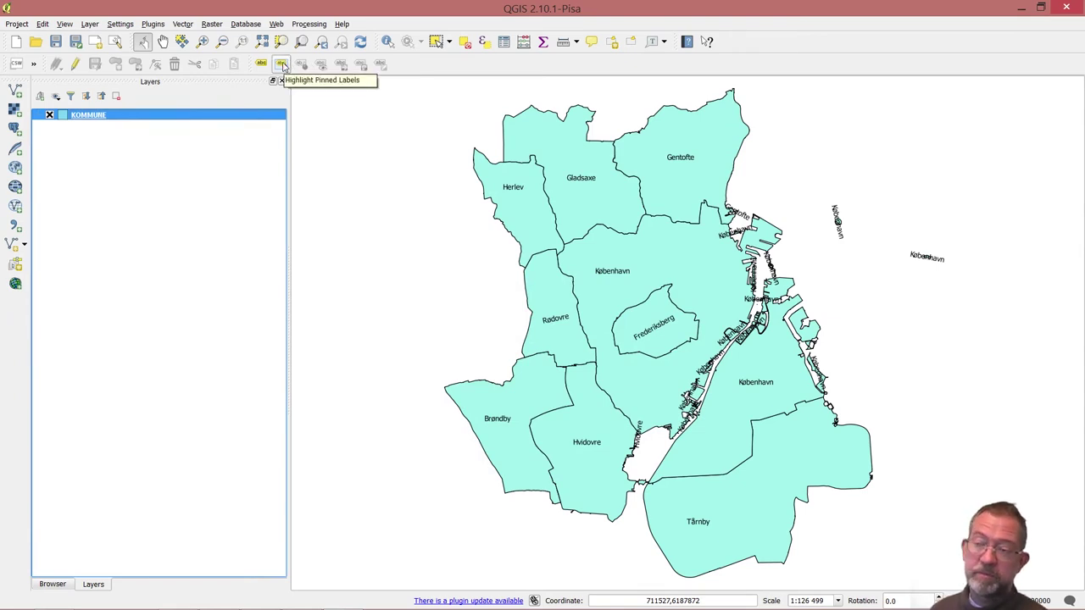
{"action": "left_click", "coordinate": [281, 64]}
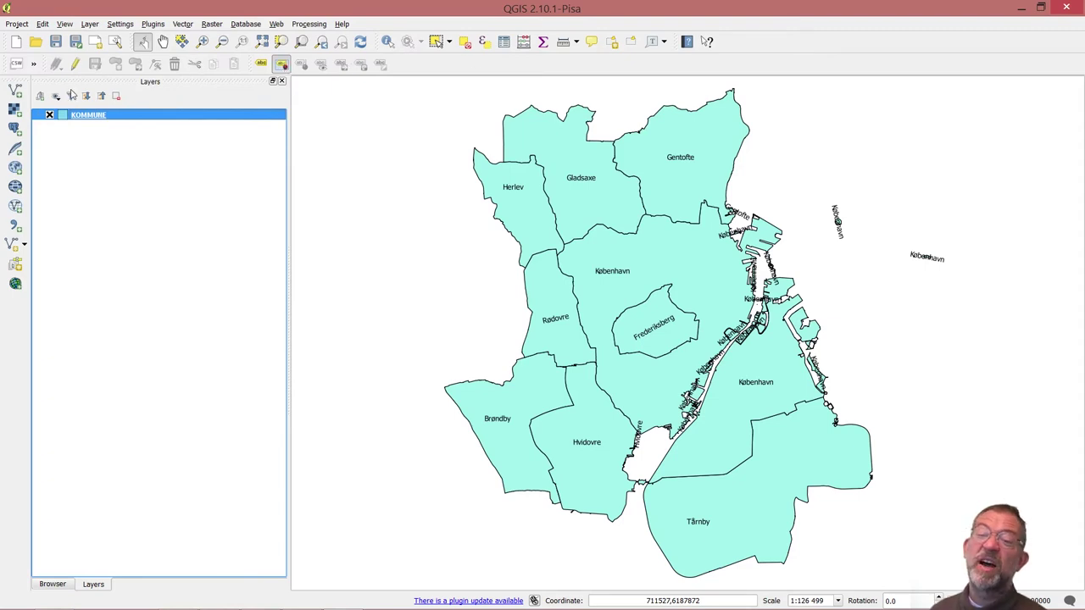
Step: Toggle editing on for KOMMUNE and open its Layer Labeling settings
{"action": "right_click", "coordinate": [79, 115]}
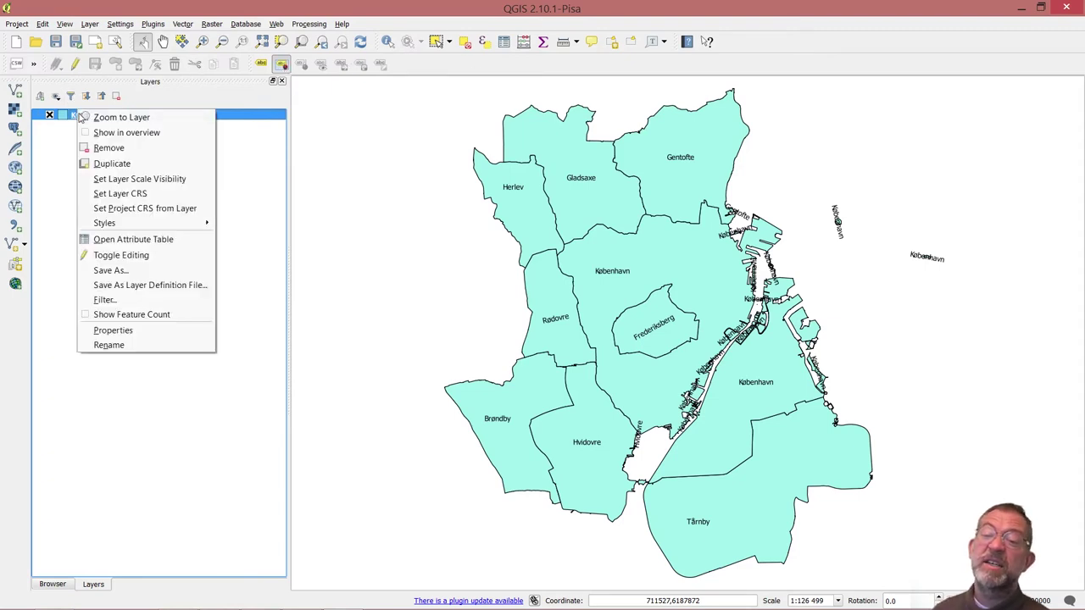
{"action": "left_click", "coordinate": [117, 255]}
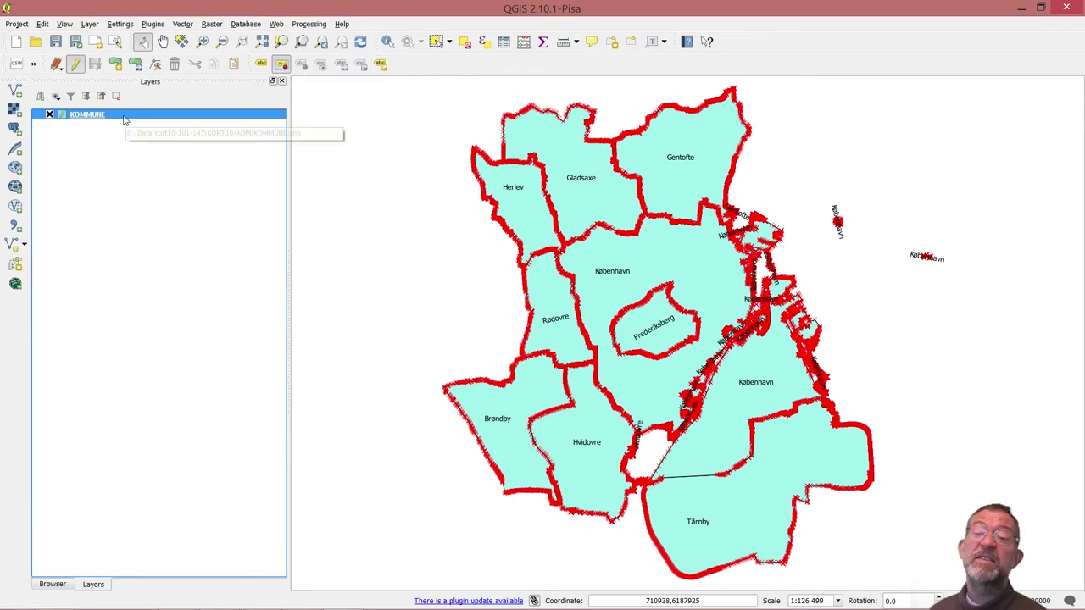
{"action": "left_click", "coordinate": [262, 66]}
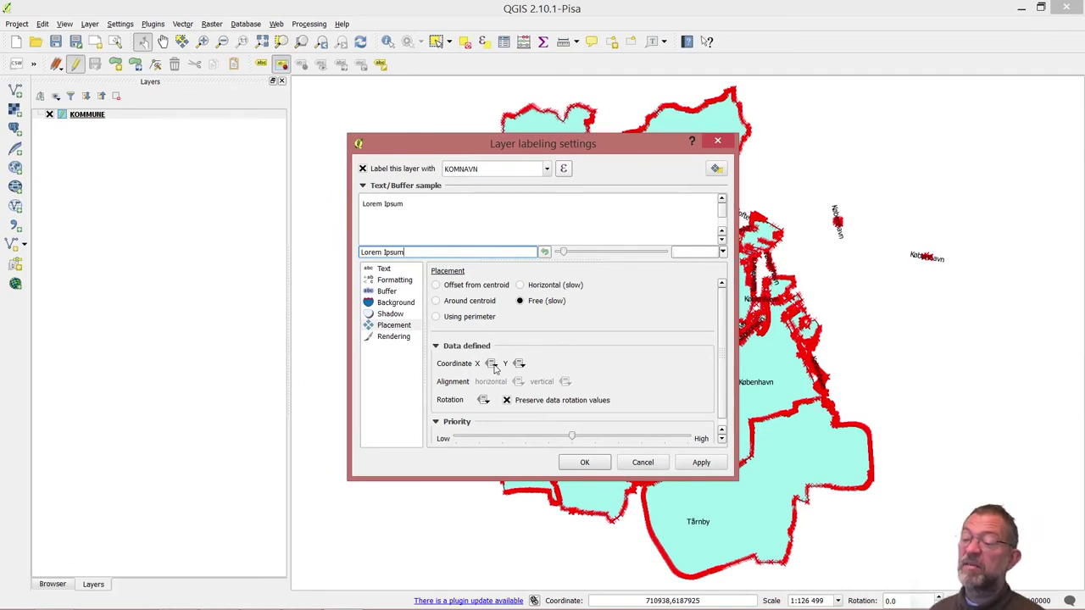
Step: Set data-defined label Coordinate X to label_x and Y to label_y, then confirm
{"action": "left_click", "coordinate": [493, 363]}
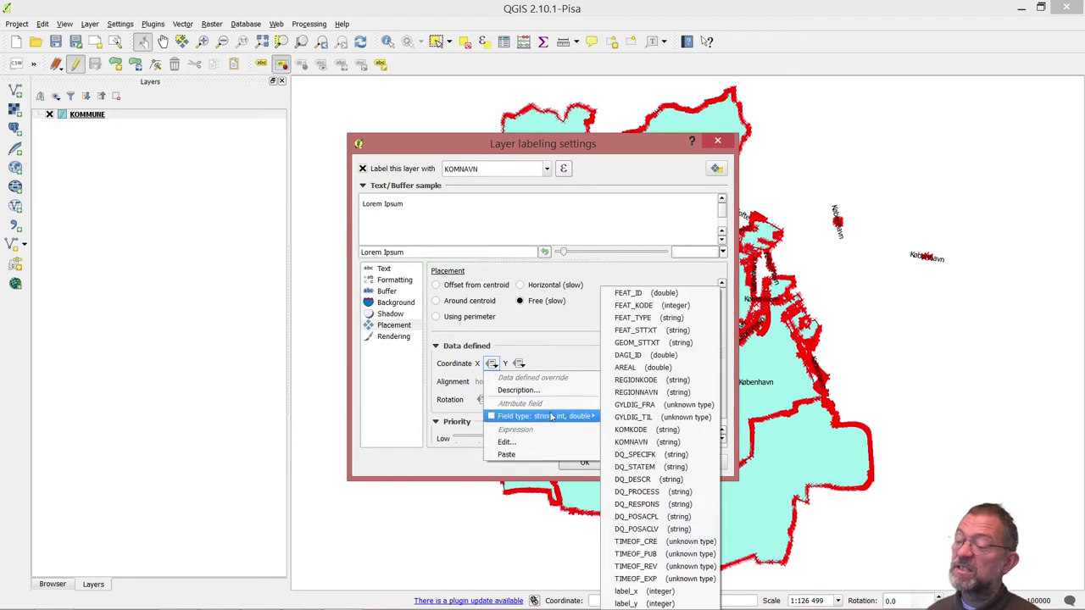
{"action": "mouse_move", "coordinate": [568, 417]}
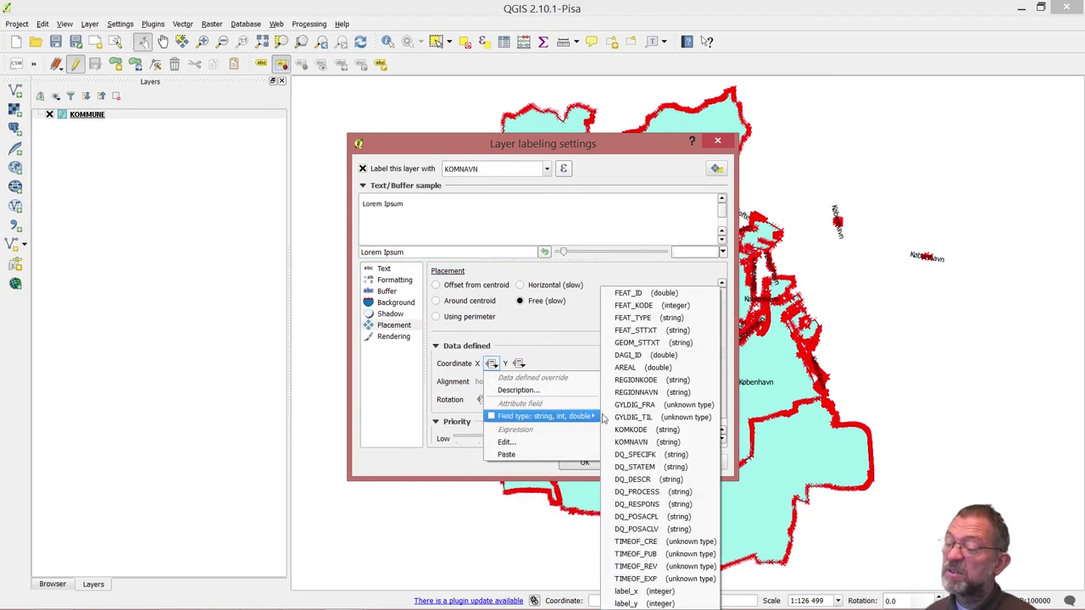
{"action": "left_click", "coordinate": [673, 591]}
{"action": "left_click", "coordinate": [518, 362]}
{"action": "mouse_move", "coordinate": [567, 416]}
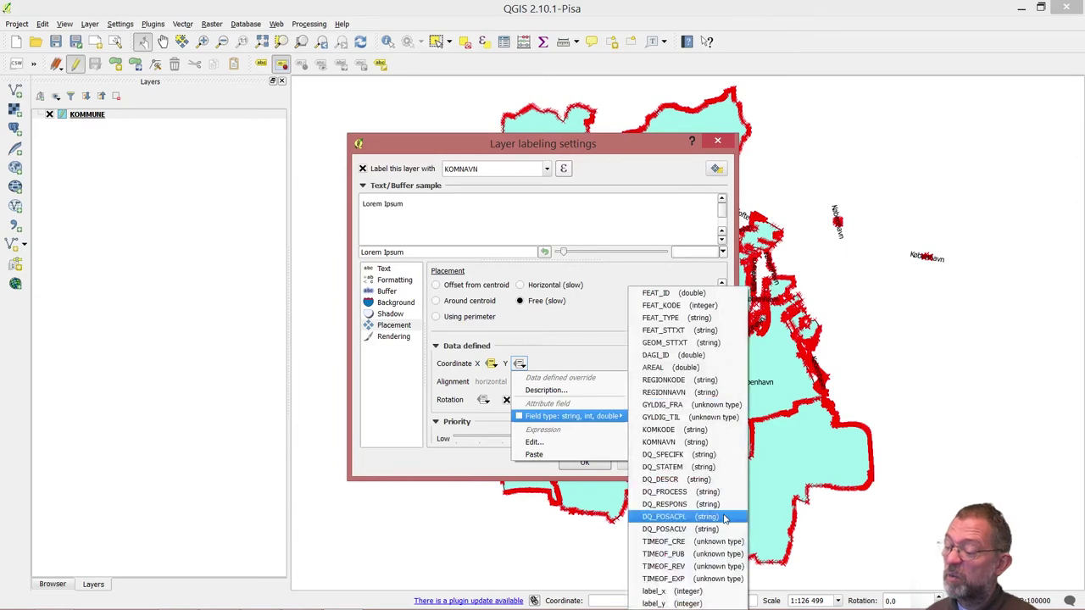
{"action": "left_click", "coordinate": [727, 604]}
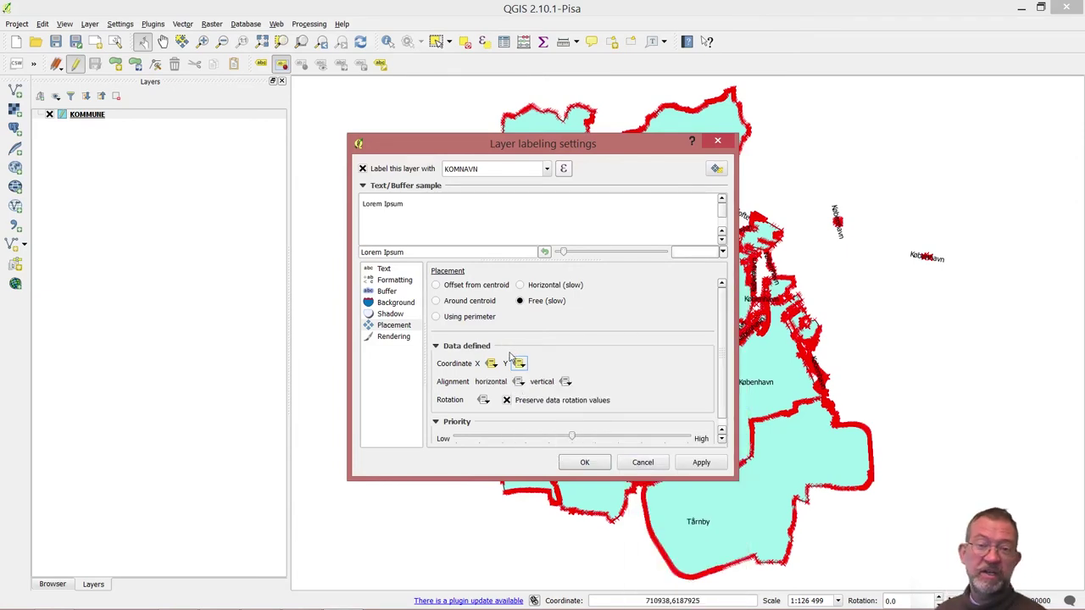
{"action": "left_click", "coordinate": [583, 462]}
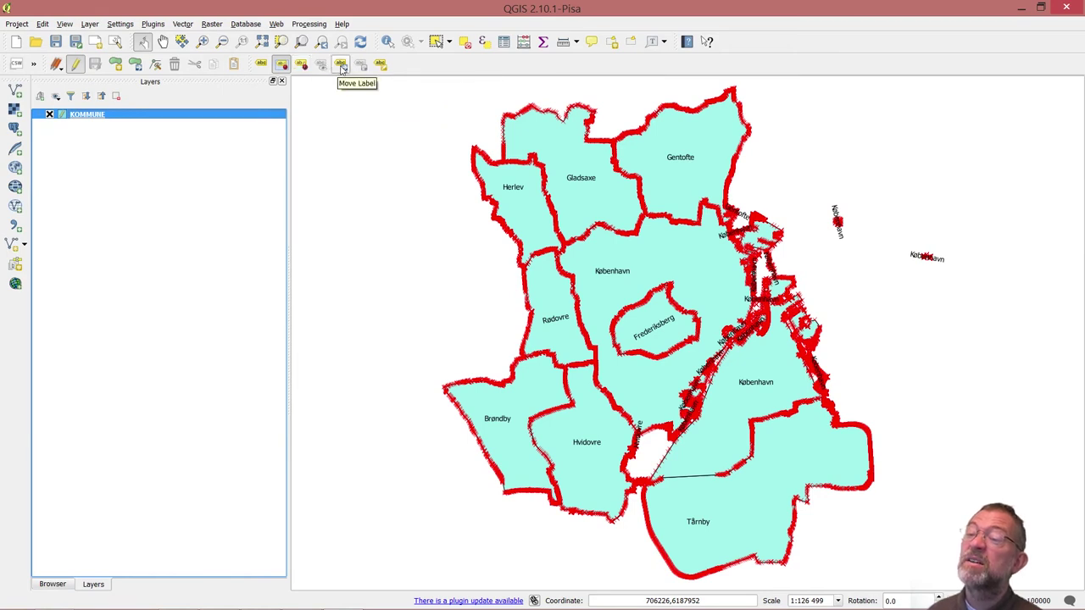
Step: Drag the central København label up and to the right with the Move Label tool
{"action": "left_click", "coordinate": [341, 66]}
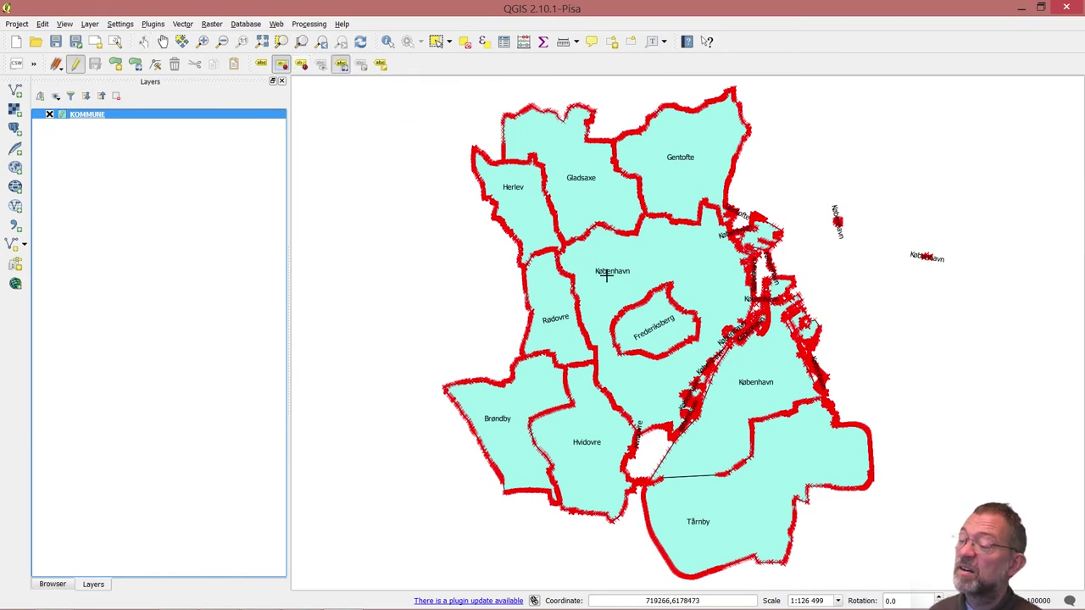
{"action": "left_click_drag", "start_coordinate": [606, 272], "coordinate": [610, 270]}
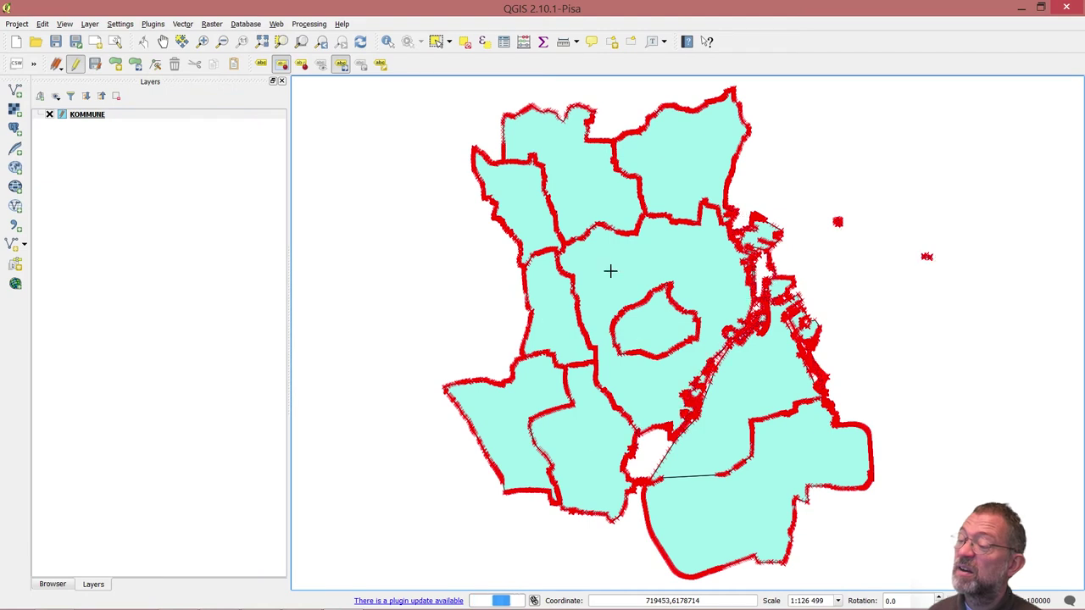
{"action": "left_click_drag", "start_coordinate": [610, 270], "coordinate": [683, 245]}
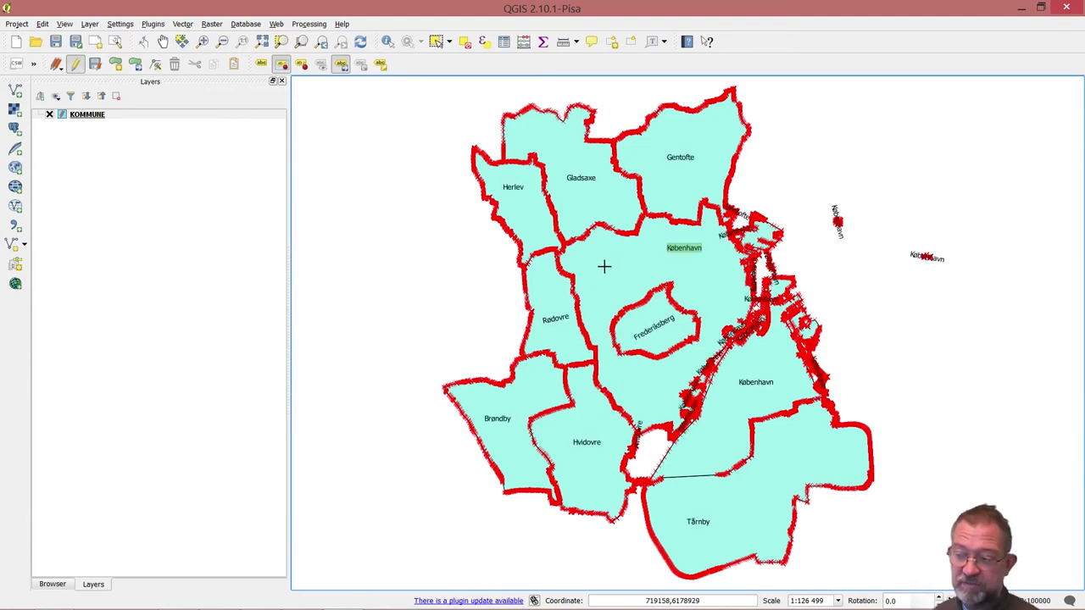
Step: Inspect the København label's properties with the Change Label tool, closing without changes
{"action": "left_click", "coordinate": [379, 64]}
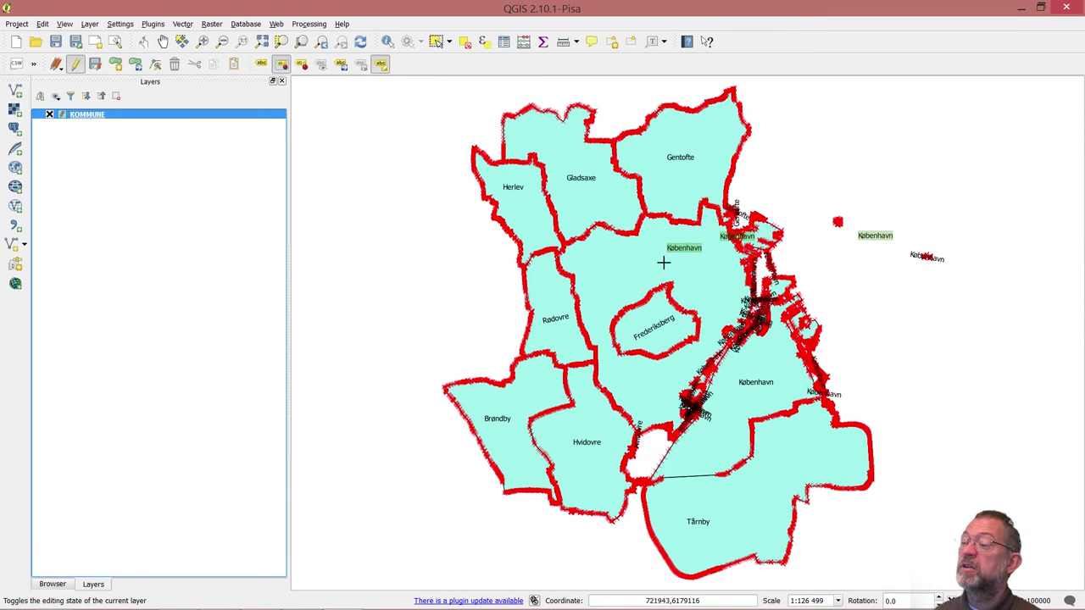
{"action": "right_click", "coordinate": [380, 67]}
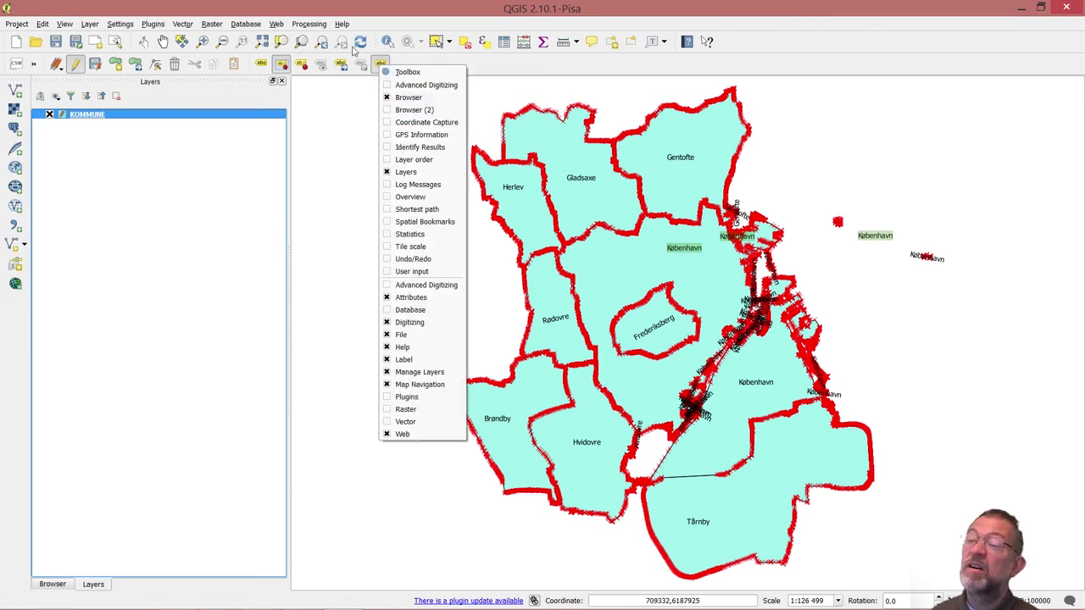
{"action": "left_click", "coordinate": [501, 47]}
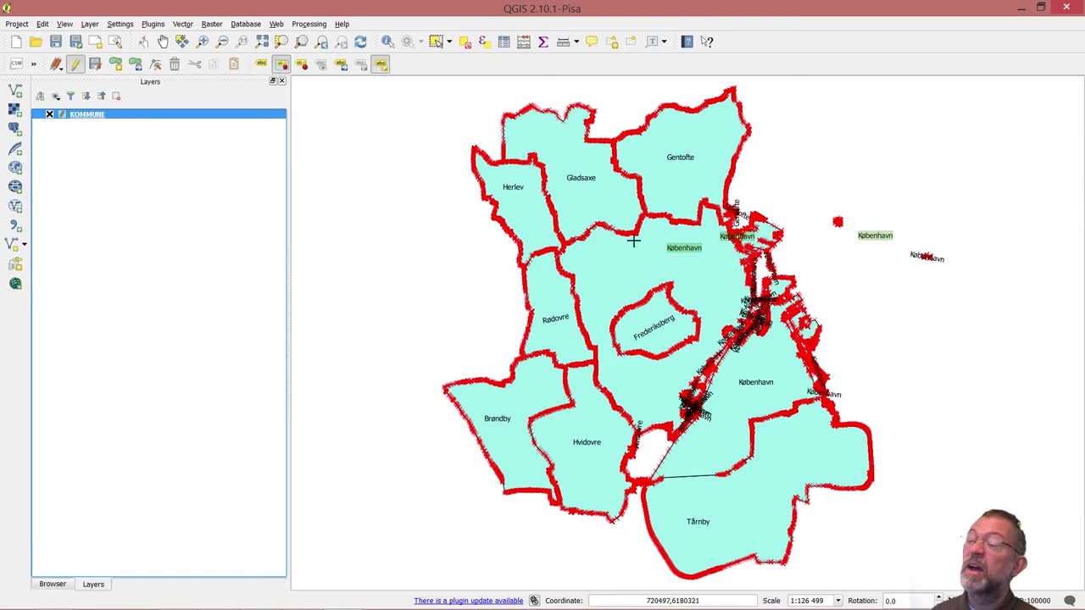
{"action": "left_click", "coordinate": [682, 252]}
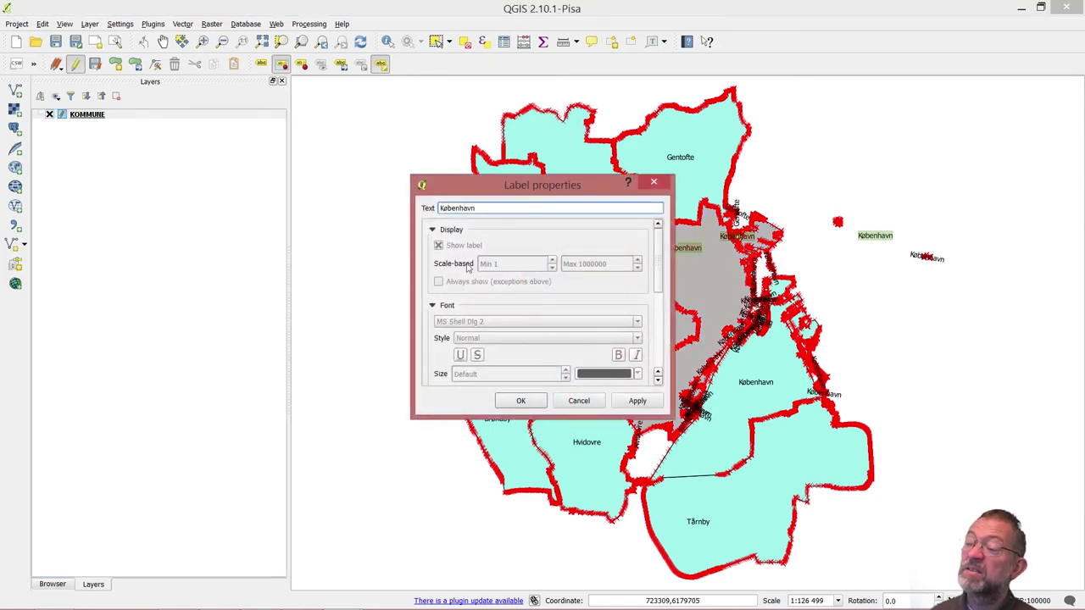
{"action": "left_click", "coordinate": [521, 405]}
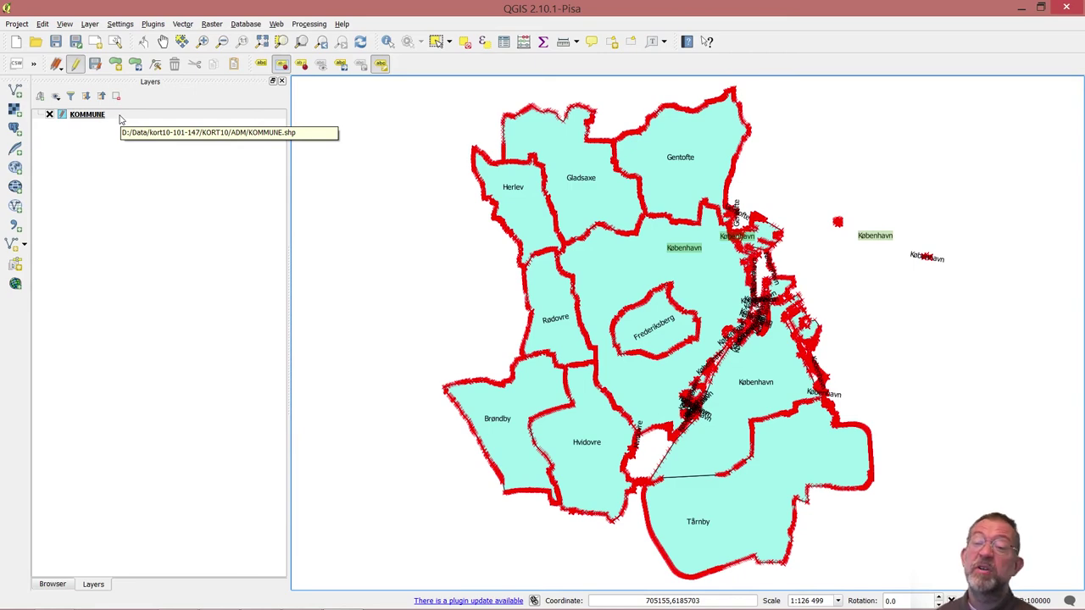
{"action": "left_click", "coordinate": [260, 65]}
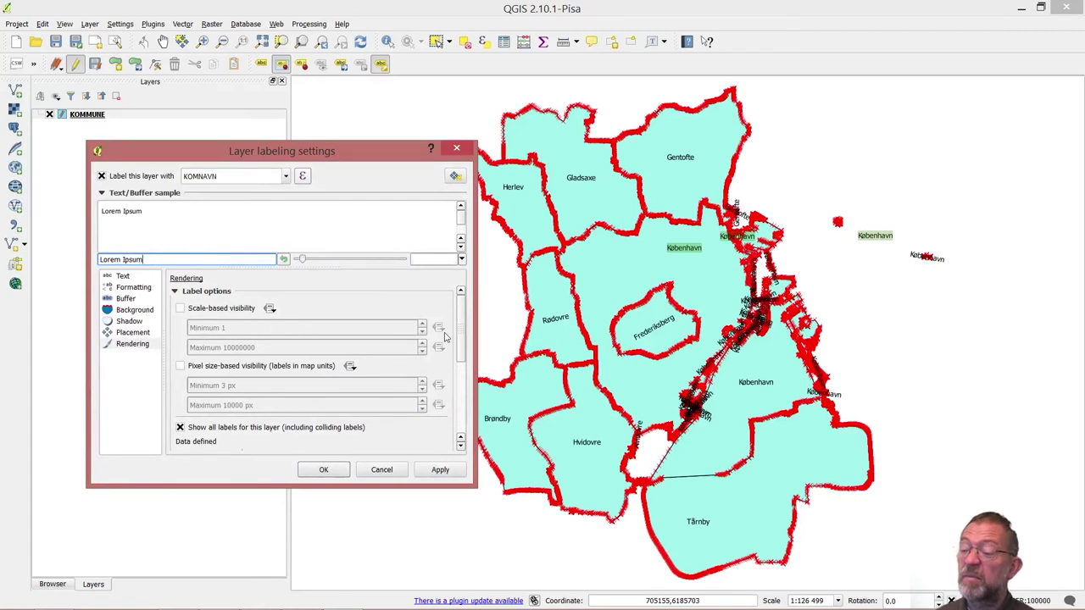
{"action": "scroll", "coordinate": [447, 337], "scroll_direction": "down", "scroll_amount": 5}
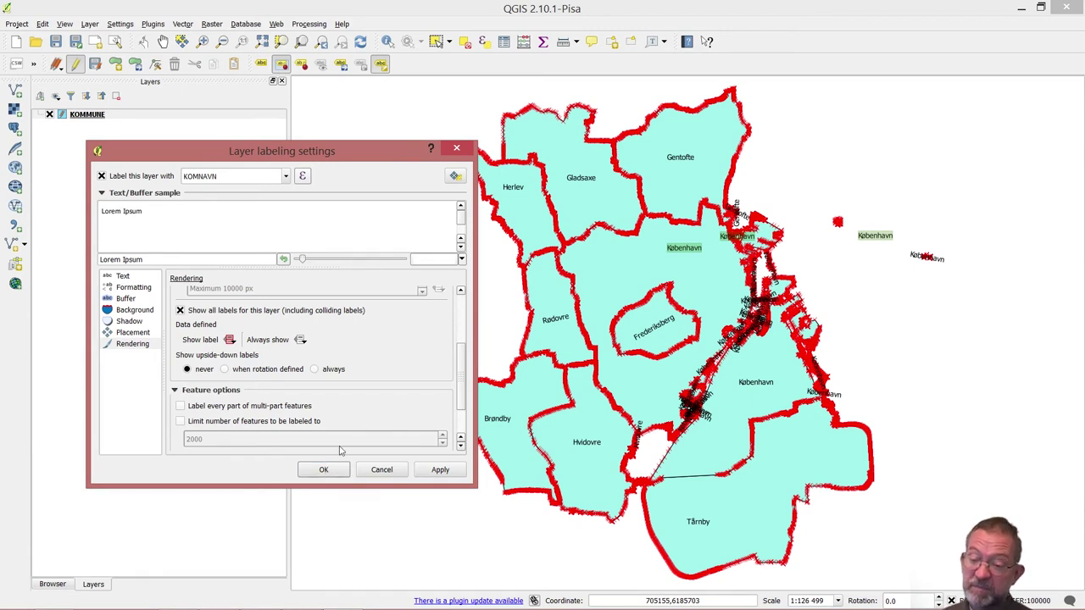
{"action": "left_click", "coordinate": [323, 470]}
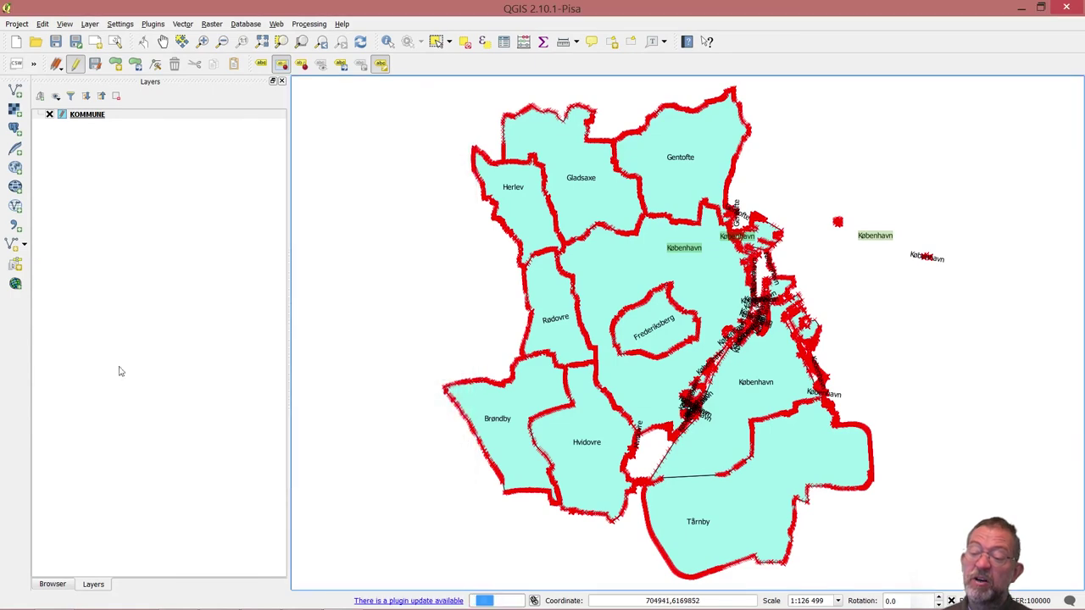
Step: Add an integer field label_vis of width 1 to the KOMMUNE layer
{"action": "right_click", "coordinate": [81, 117]}
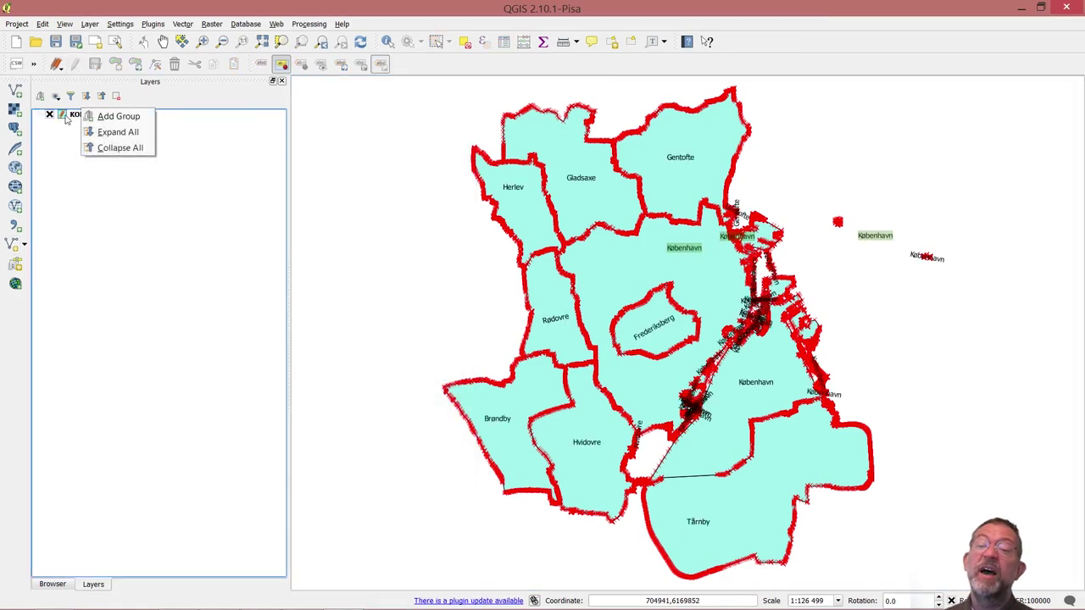
{"action": "left_click", "coordinate": [74, 115]}
{"action": "right_click", "coordinate": [73, 113]}
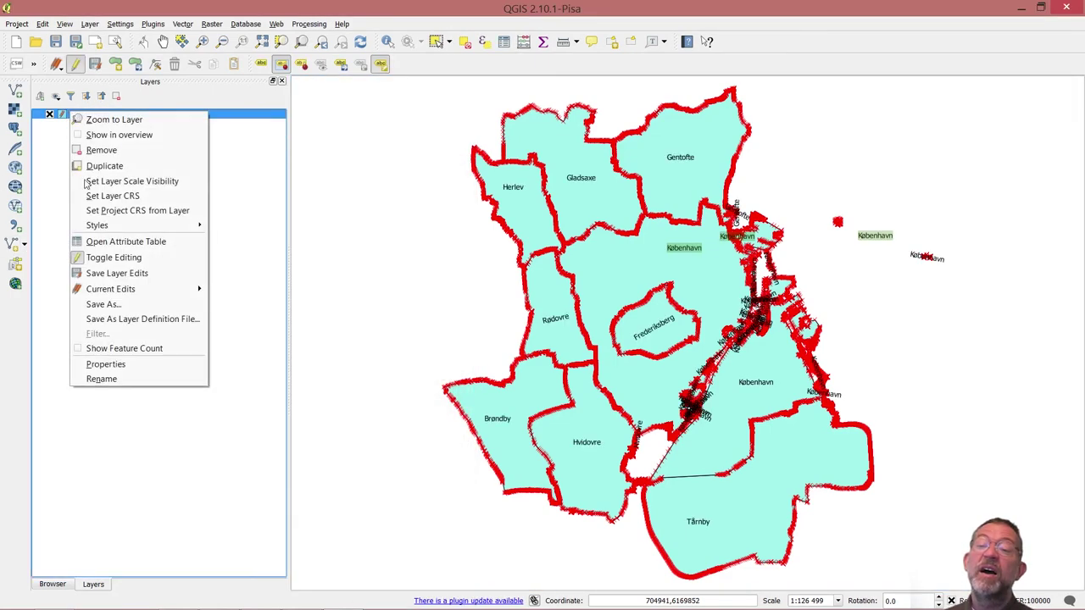
{"action": "left_click", "coordinate": [152, 365]}
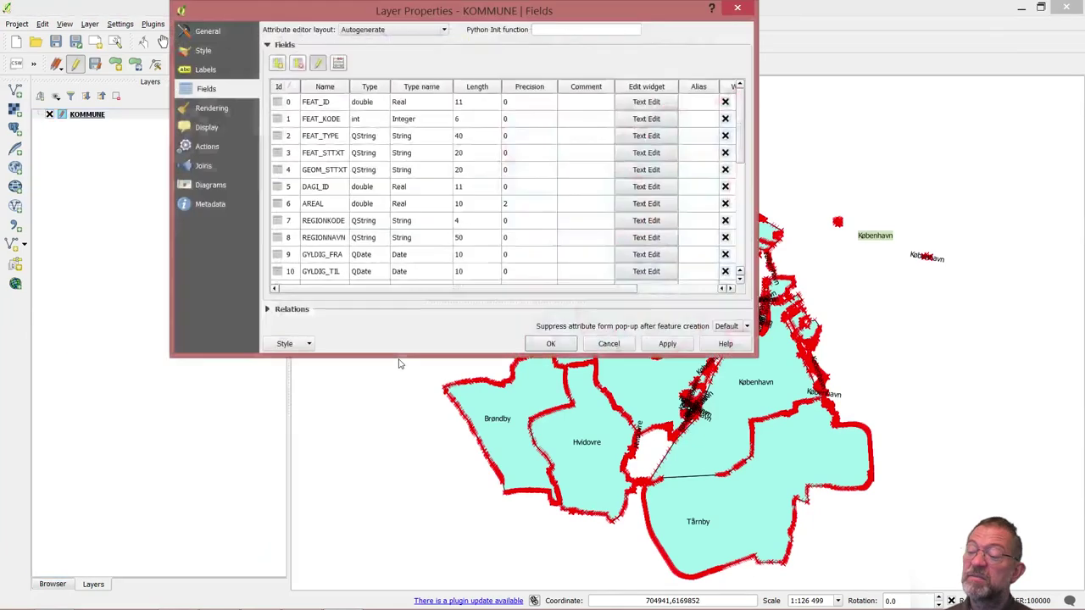
{"action": "left_click", "coordinate": [276, 64]}
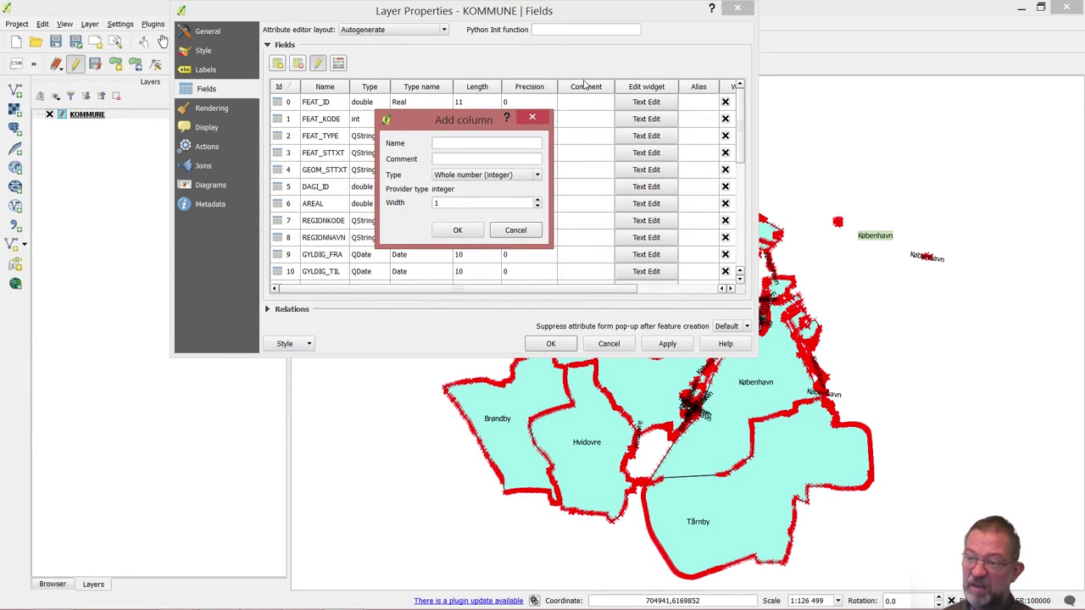
{"action": "left_click", "coordinate": [514, 144]}
{"action": "type", "text": "label_vis"}
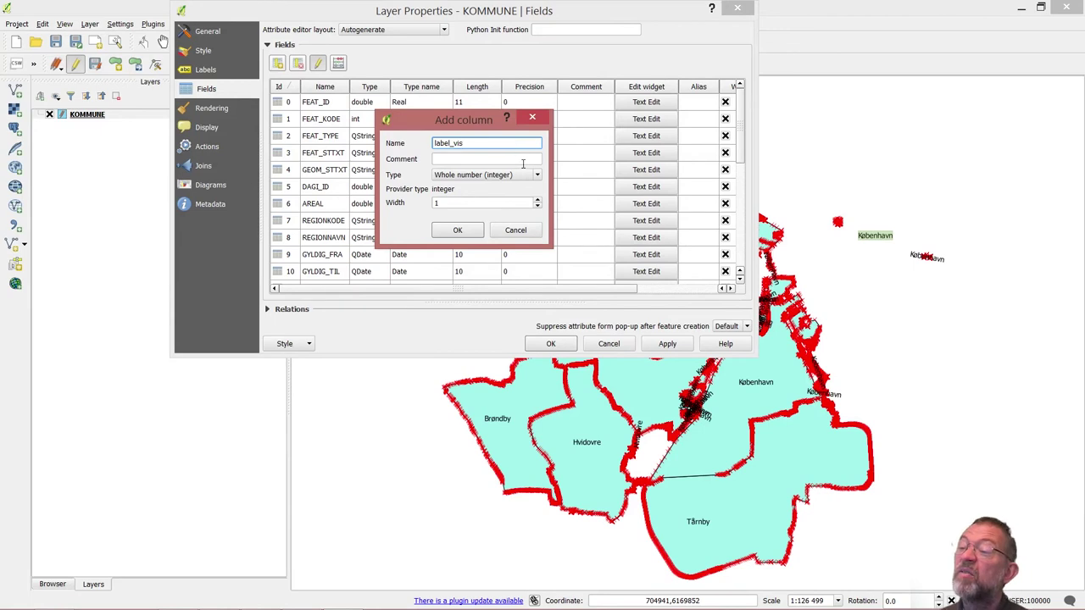
{"action": "left_click", "coordinate": [525, 174]}
{"action": "left_click", "coordinate": [501, 187]}
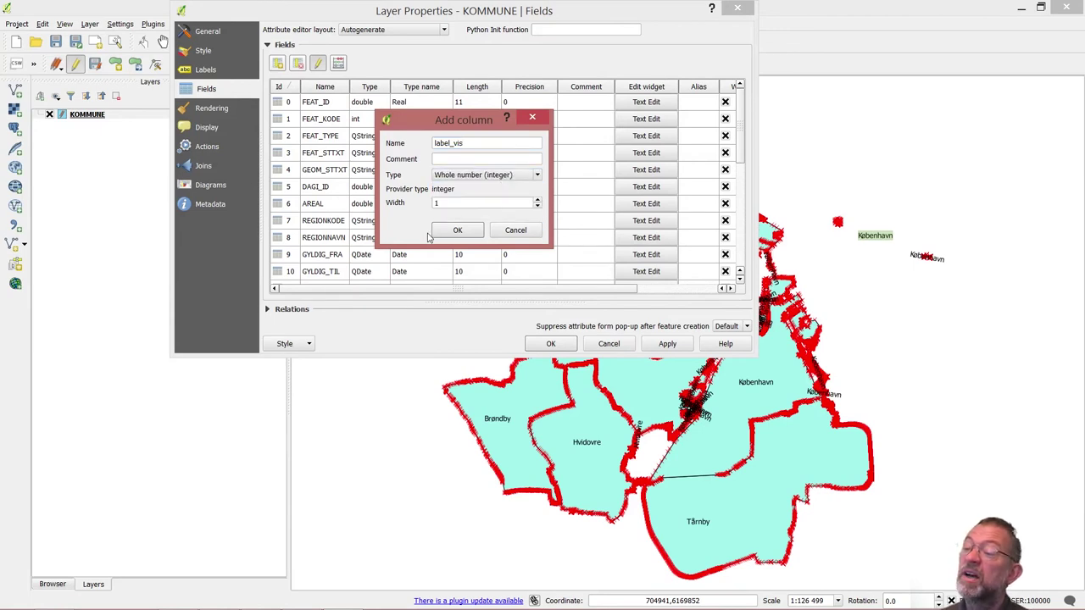
{"action": "left_click", "coordinate": [456, 236]}
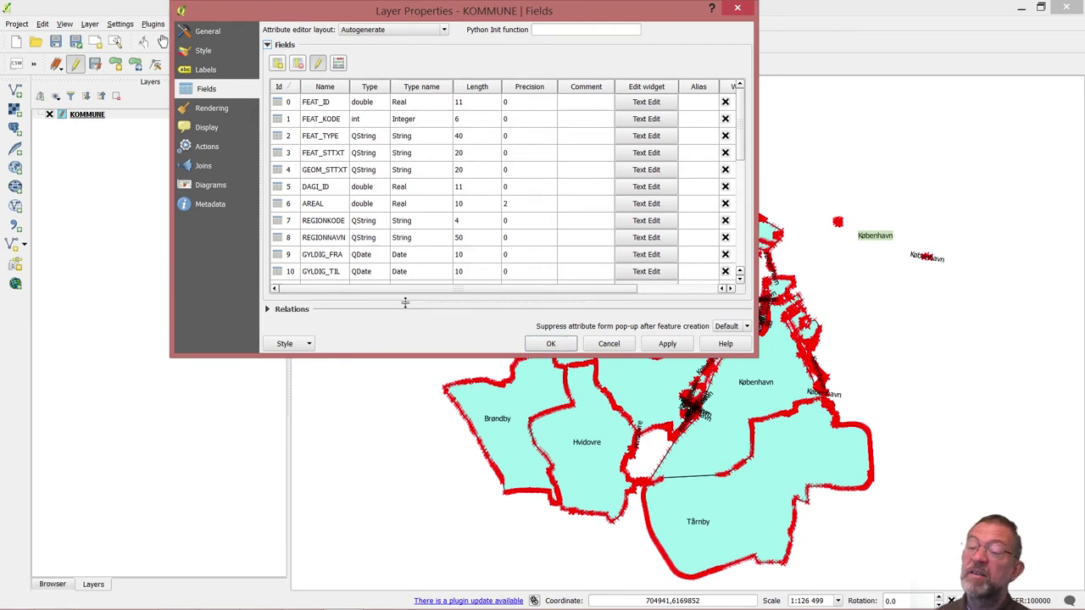
{"action": "left_click", "coordinate": [667, 343]}
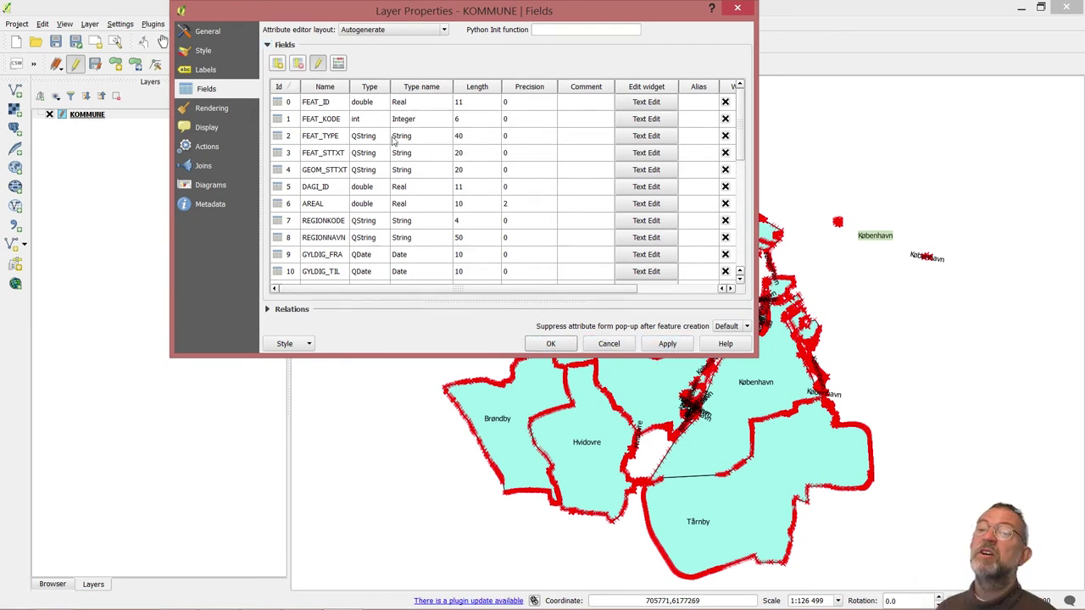
Step: Stop editing, save the KOMMUNE changes, and close the layer properties
{"action": "left_click", "coordinate": [317, 63]}
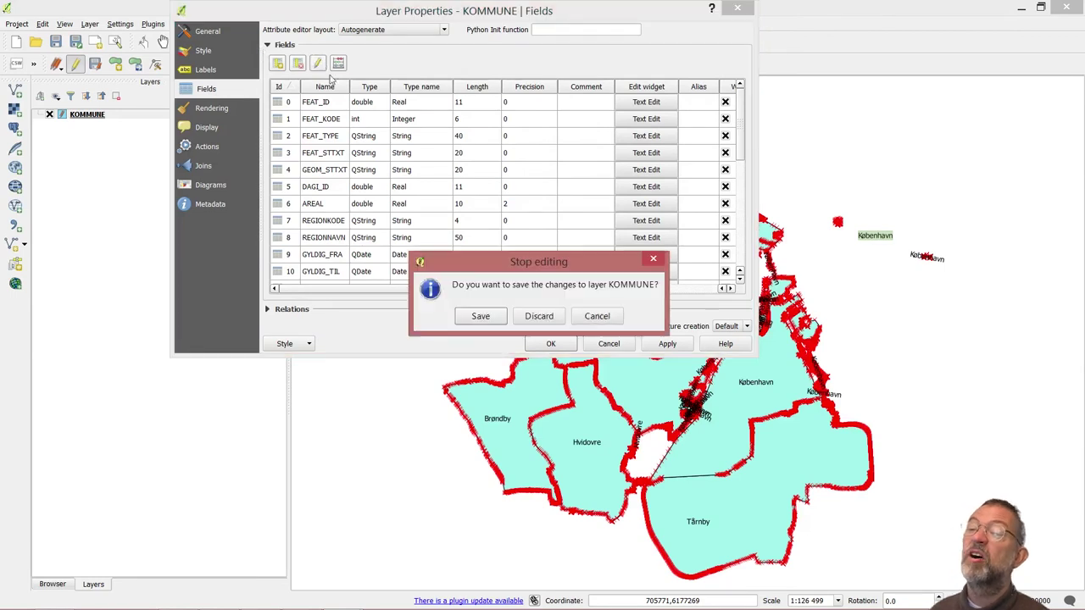
{"action": "left_click", "coordinate": [480, 316]}
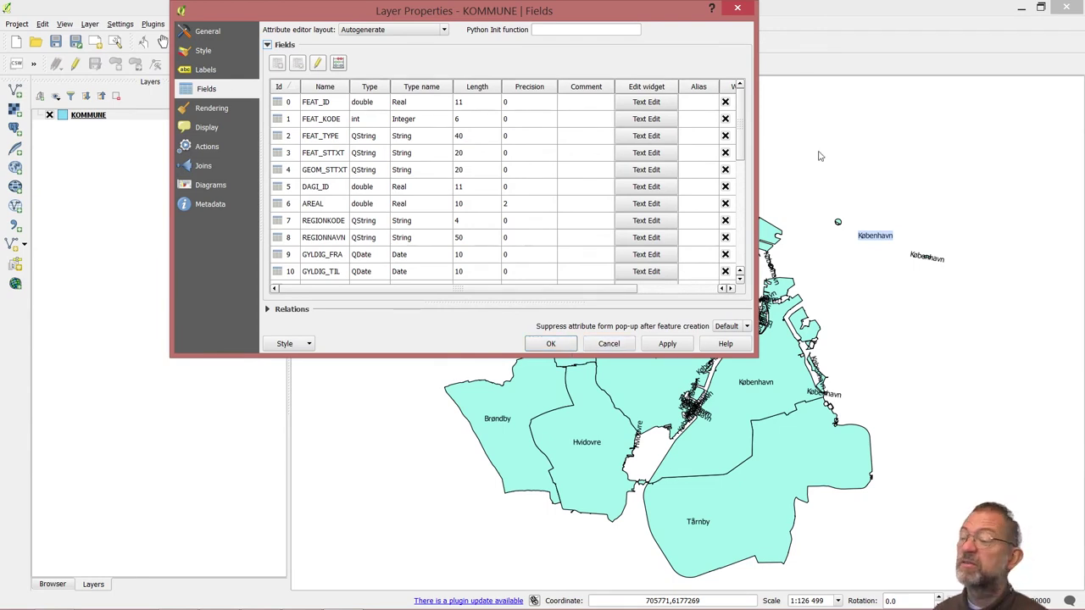
{"action": "left_click_drag", "start_coordinate": [742, 129], "coordinate": [767, 272]}
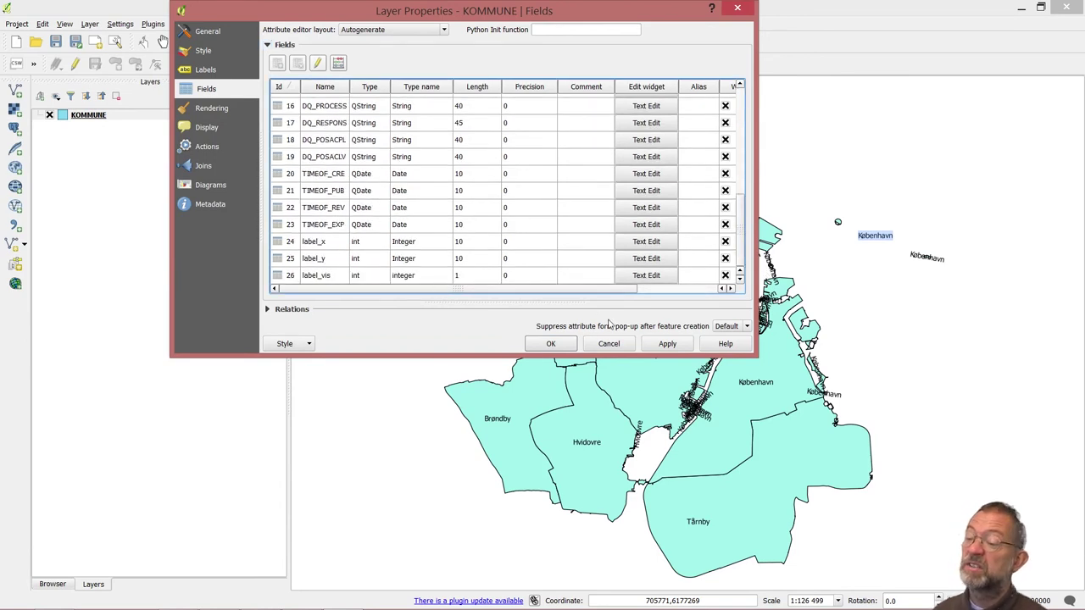
{"action": "left_click", "coordinate": [553, 344]}
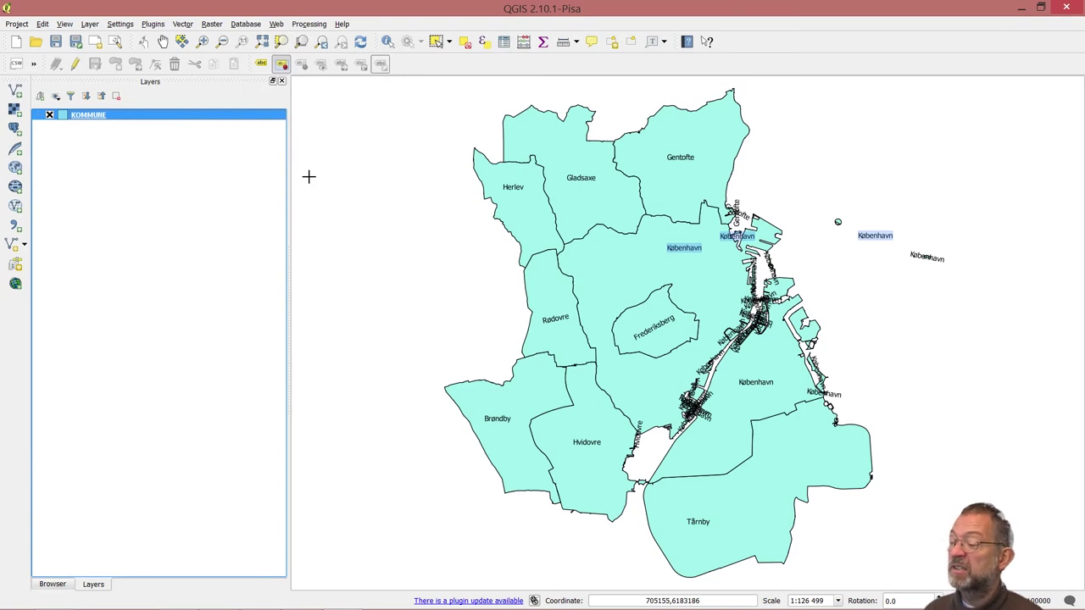
Step: Bind the KOMMUNE labels' data-defined Show label setting to the label_vis field
{"action": "right_click", "coordinate": [86, 118]}
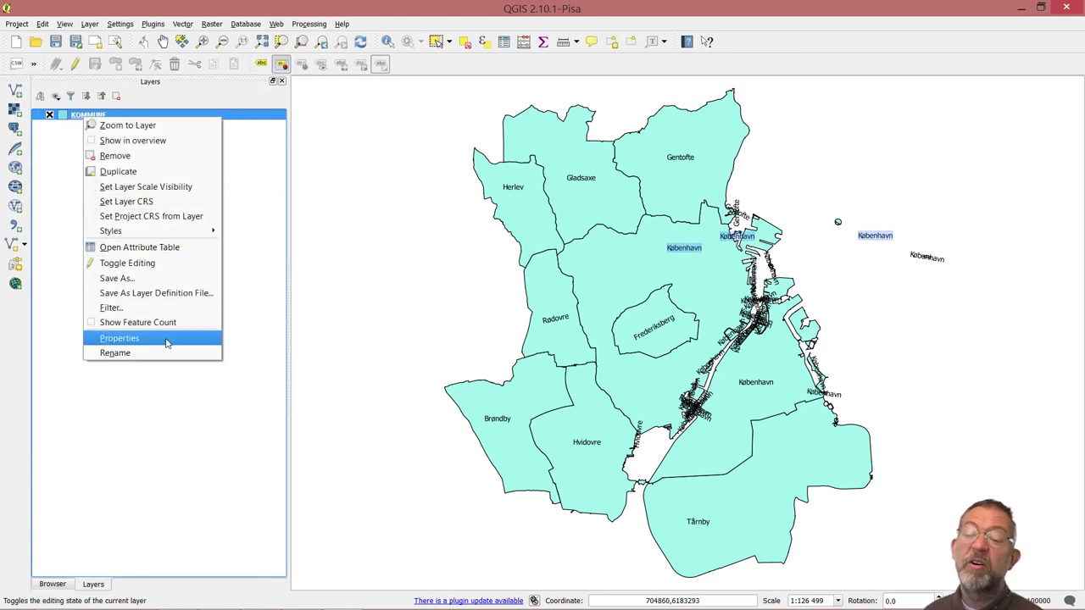
{"action": "left_click", "coordinate": [262, 65]}
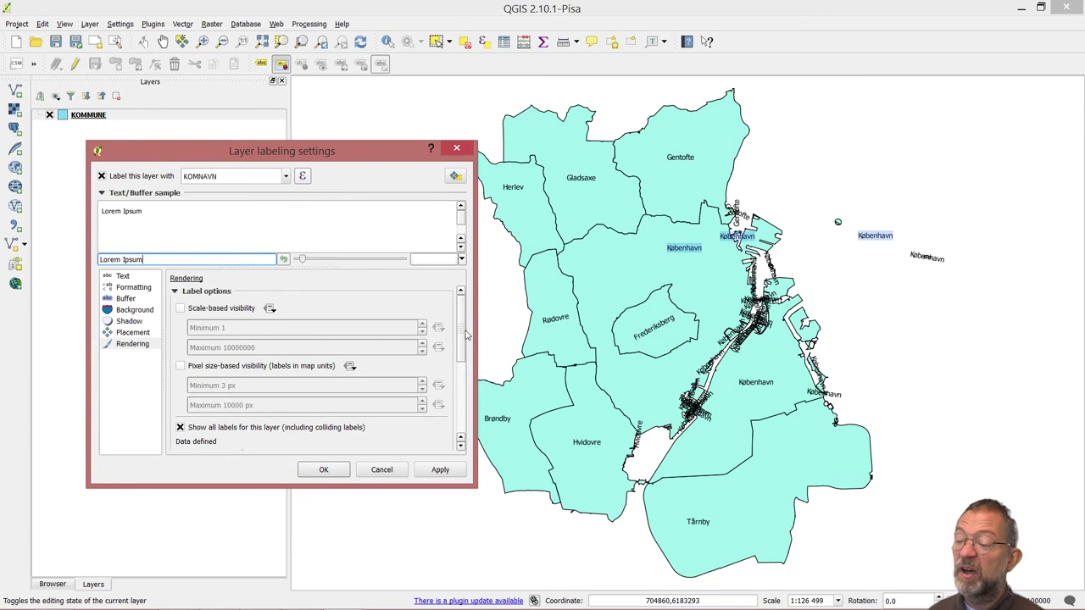
{"action": "mouse_move", "coordinate": [465, 332]}
{"action": "left_mouse_down"}
{"action": "mouse_move", "coordinate": [466, 405]}
{"action": "mouse_move", "coordinate": [463, 332]}
{"action": "left_mouse_up"}
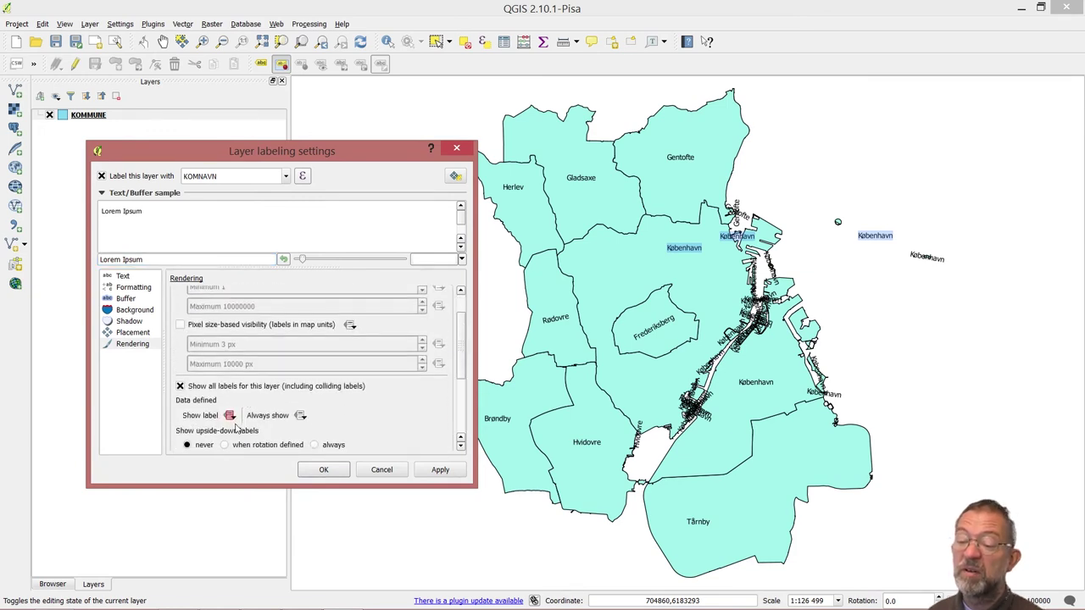
{"action": "left_click", "coordinate": [230, 415]}
{"action": "mouse_move", "coordinate": [288, 468]}
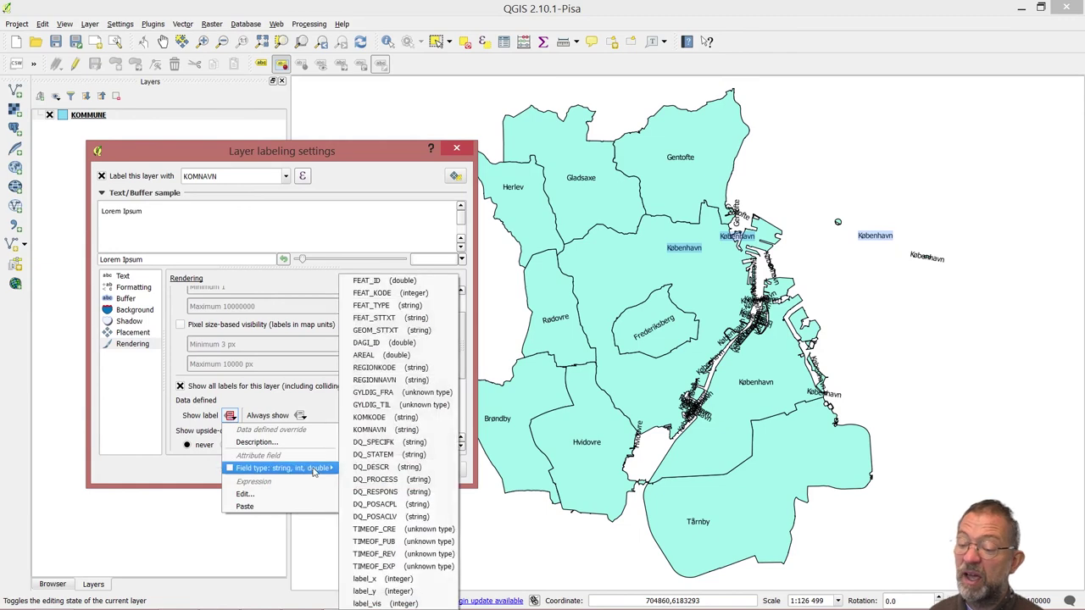
{"action": "left_click", "coordinate": [380, 602]}
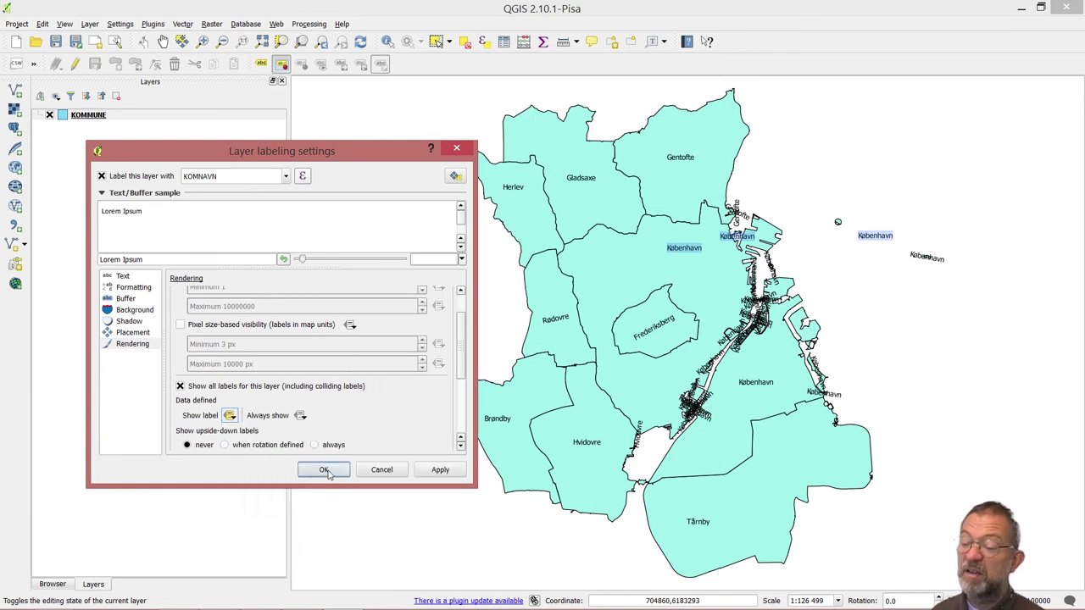
{"action": "left_click", "coordinate": [433, 475]}
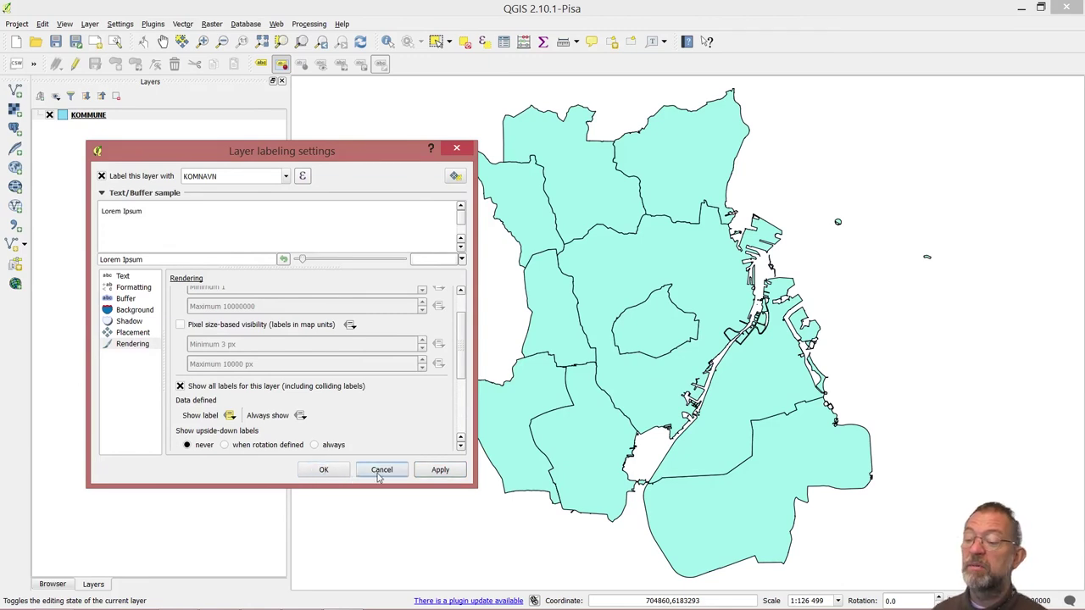
{"action": "left_click", "coordinate": [323, 470]}
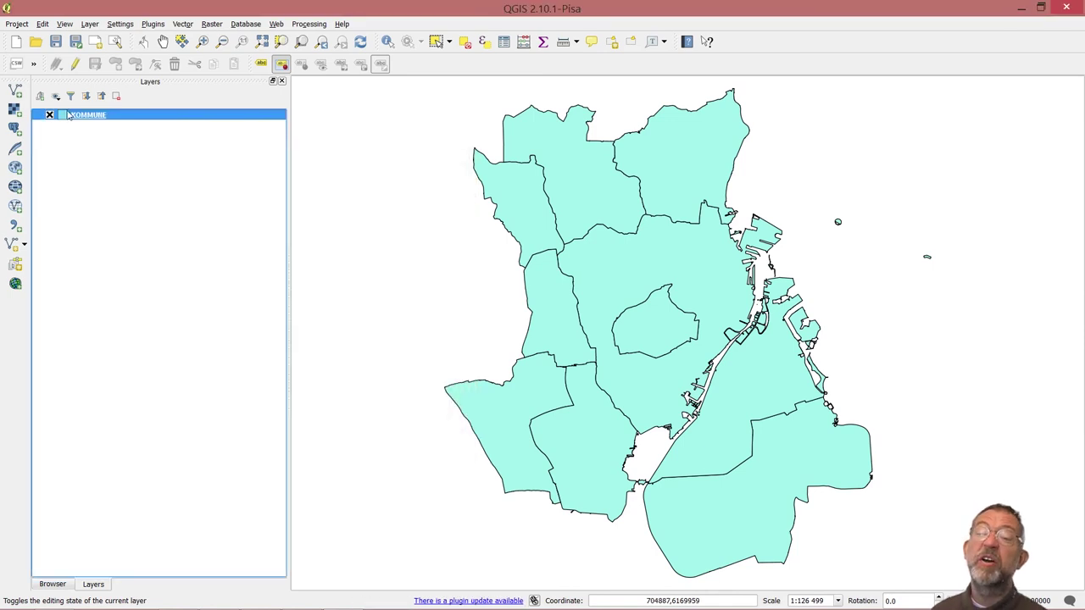
Step: In the field calculator, update label_vis with expression 1 for all KOMMUNE features
{"action": "right_click", "coordinate": [83, 115]}
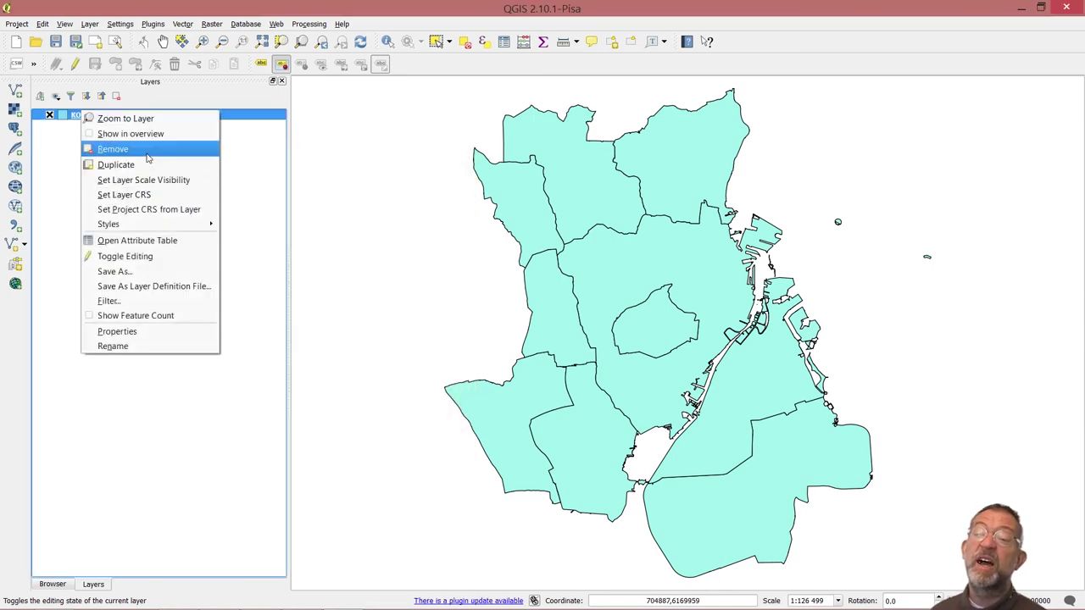
{"action": "left_click", "coordinate": [182, 240]}
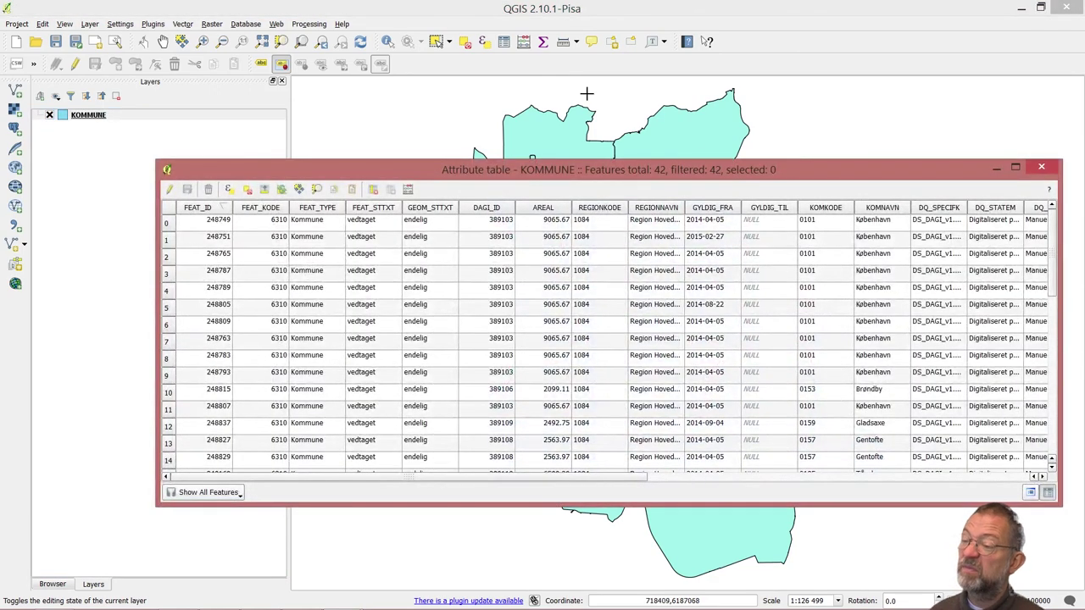
{"action": "left_click", "coordinate": [408, 189]}
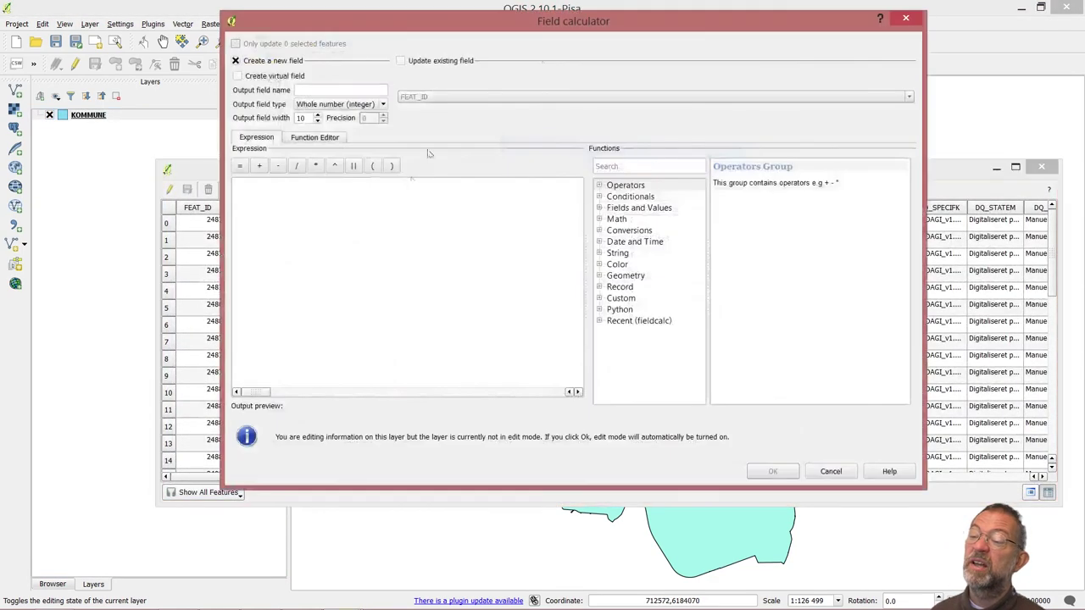
{"action": "left_click", "coordinate": [400, 61]}
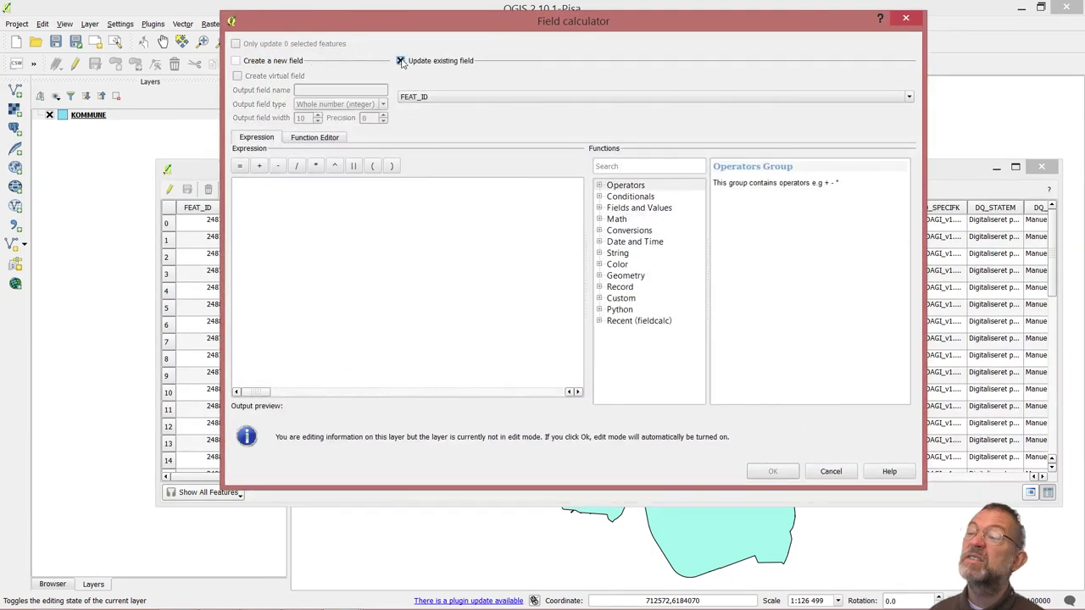
{"action": "left_click", "coordinate": [426, 100]}
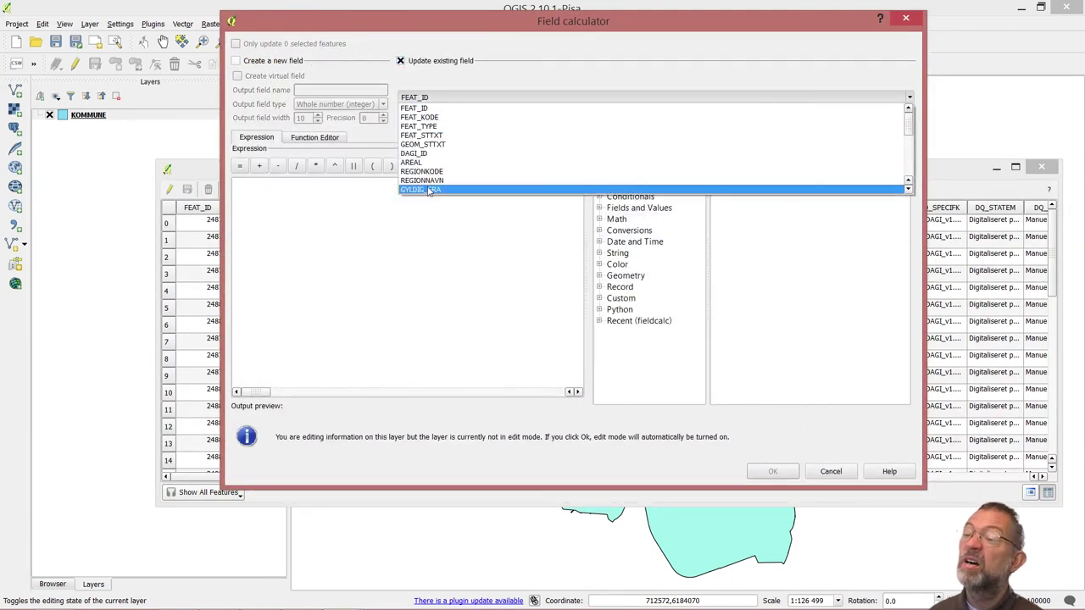
{"action": "scroll", "coordinate": [430, 192], "scroll_direction": "down", "scroll_amount": 2}
{"action": "scroll", "coordinate": [434, 213], "scroll_direction": "down", "scroll_amount": 1}
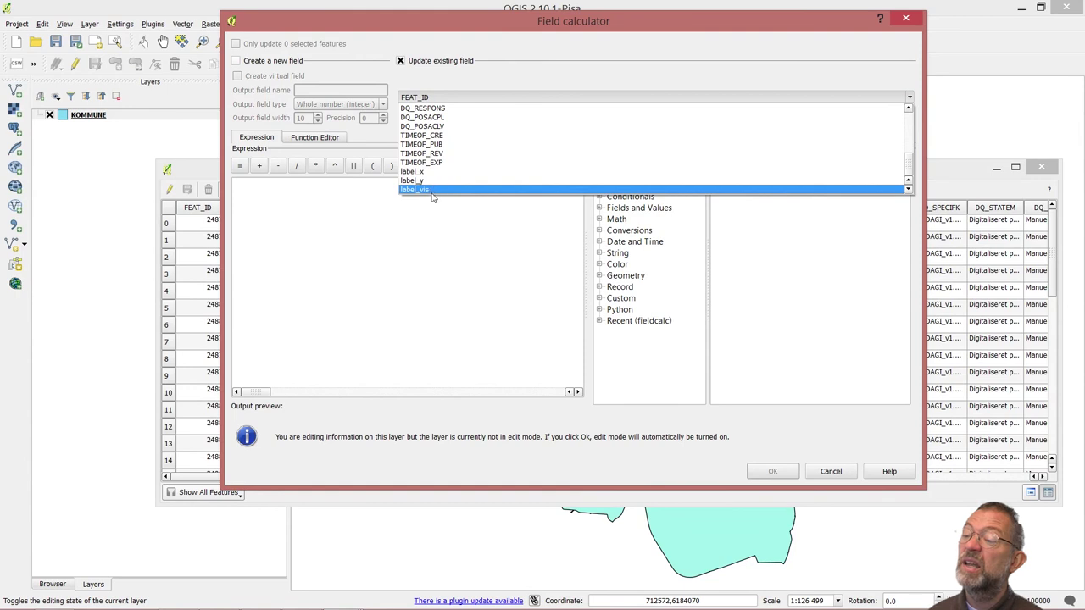
{"action": "left_click", "coordinate": [430, 190]}
{"action": "left_click", "coordinate": [420, 195]}
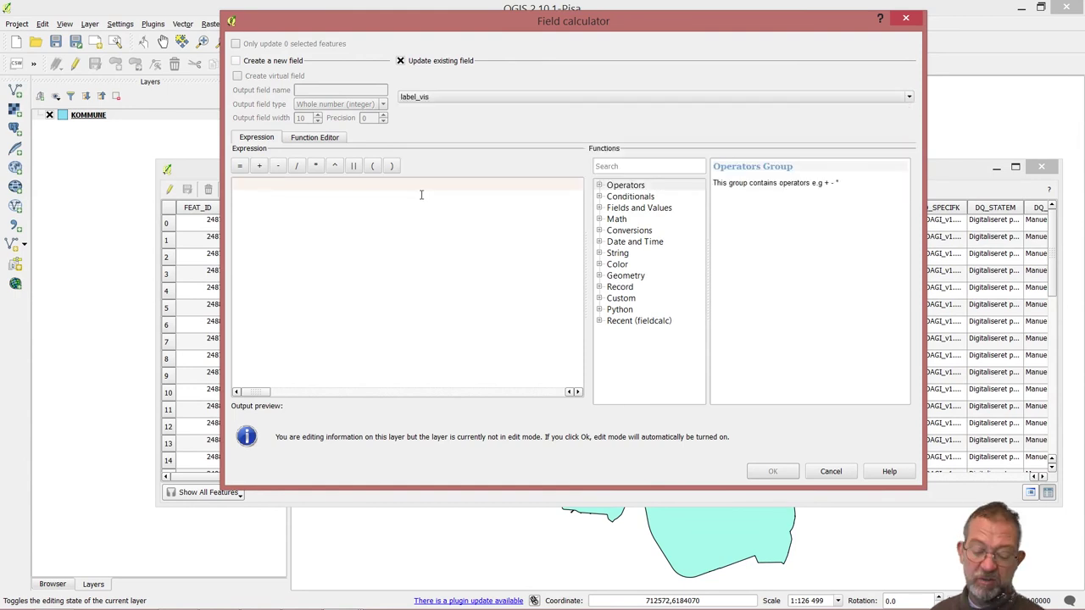
{"action": "type", "text": "1"}
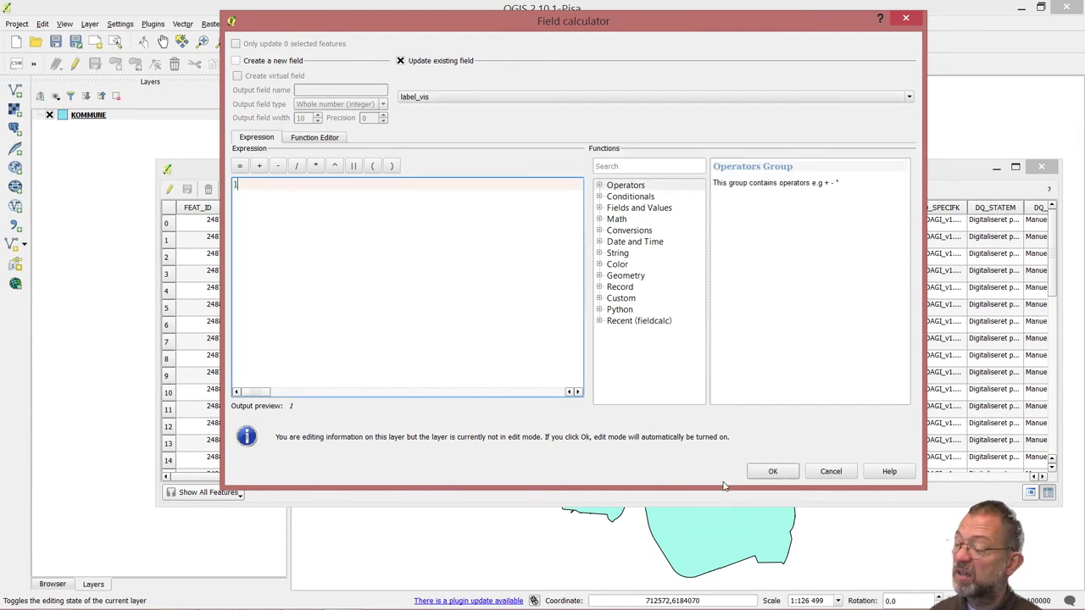
{"action": "left_click", "coordinate": [764, 476]}
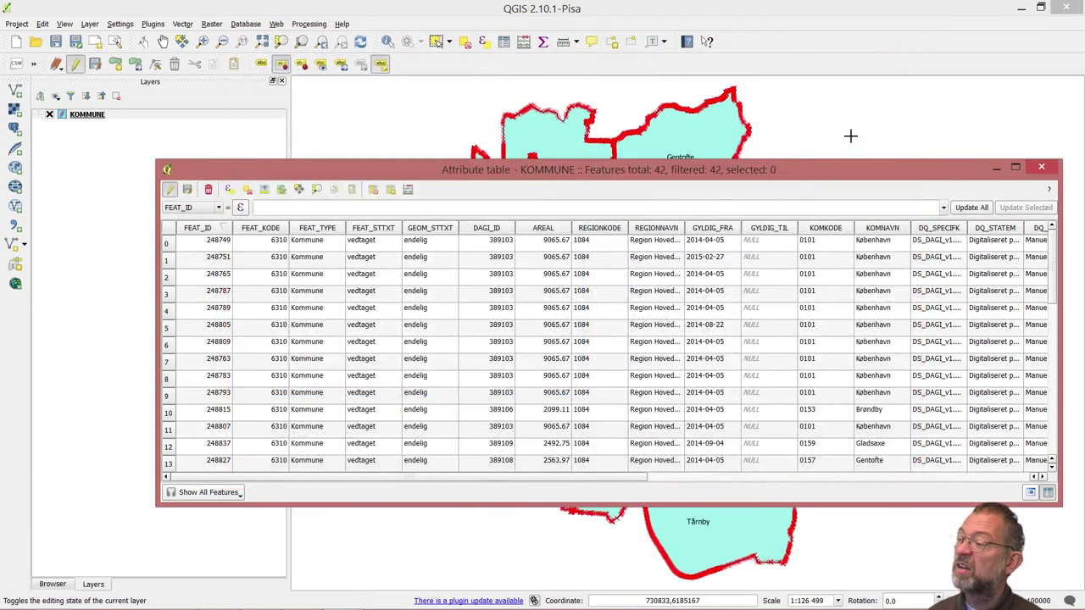
{"action": "left_click_drag", "start_coordinate": [855, 175], "coordinate": [700, 380]}
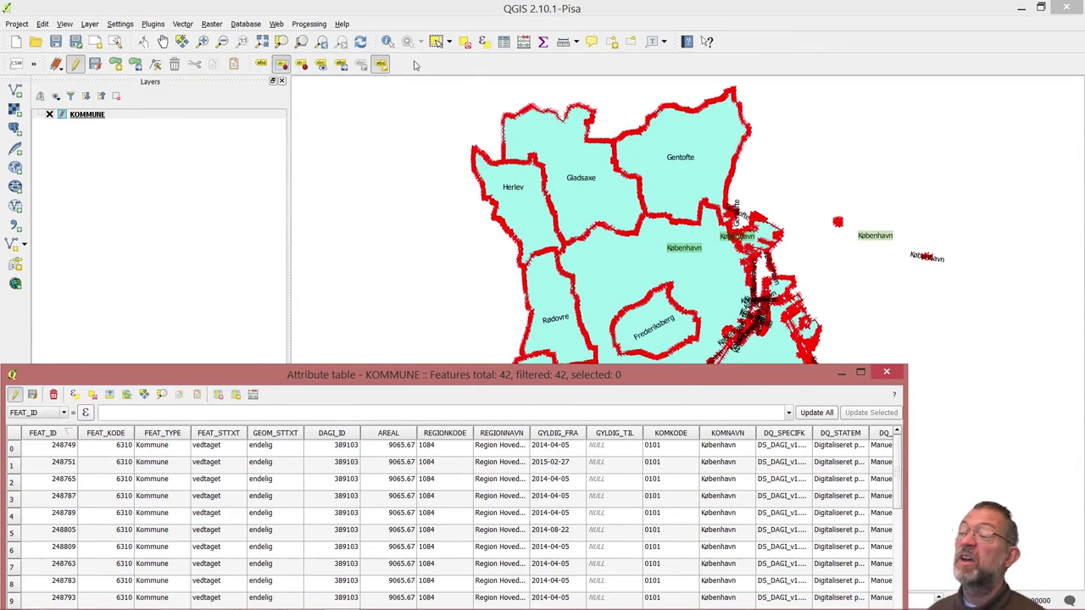
Step: Turn off Show label for the far-right København label on the small island, then return to the attribute table
{"action": "left_click", "coordinate": [380, 64]}
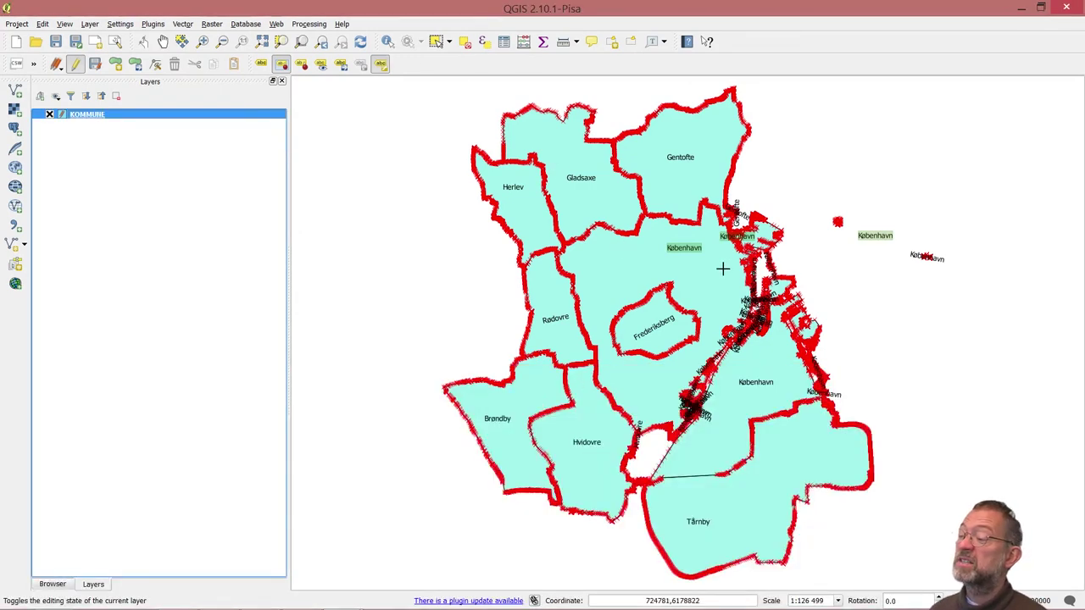
{"action": "left_click", "coordinate": [871, 235]}
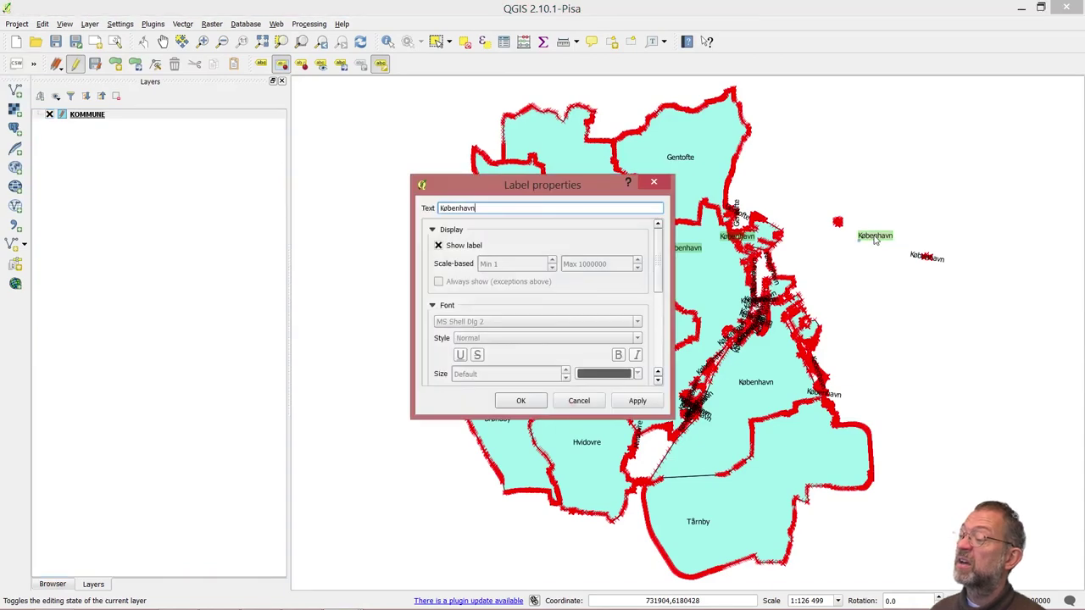
{"action": "left_click", "coordinate": [438, 245]}
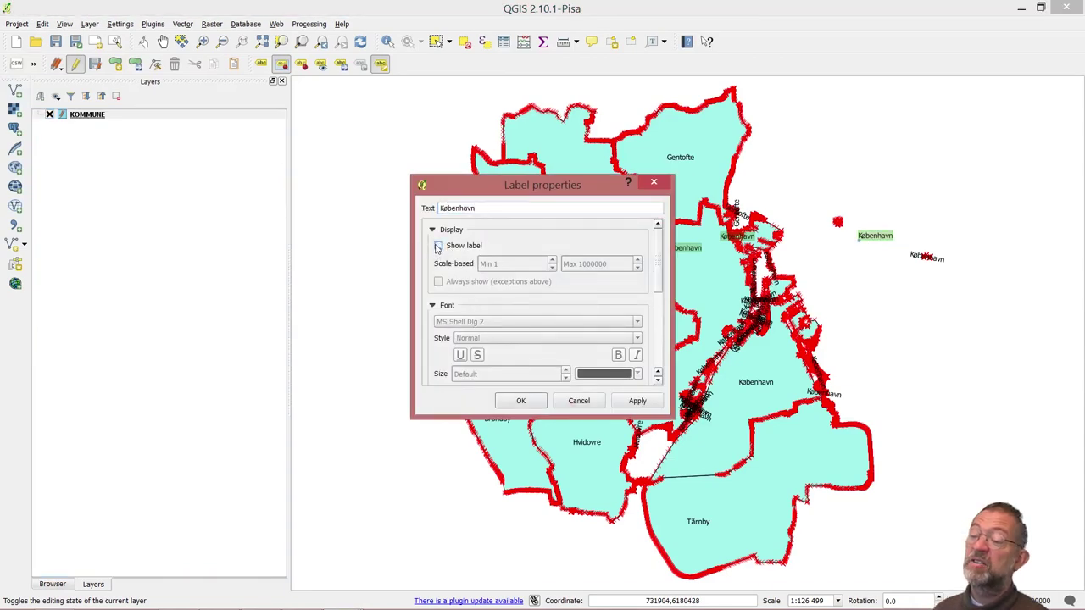
{"action": "left_click", "coordinate": [638, 403]}
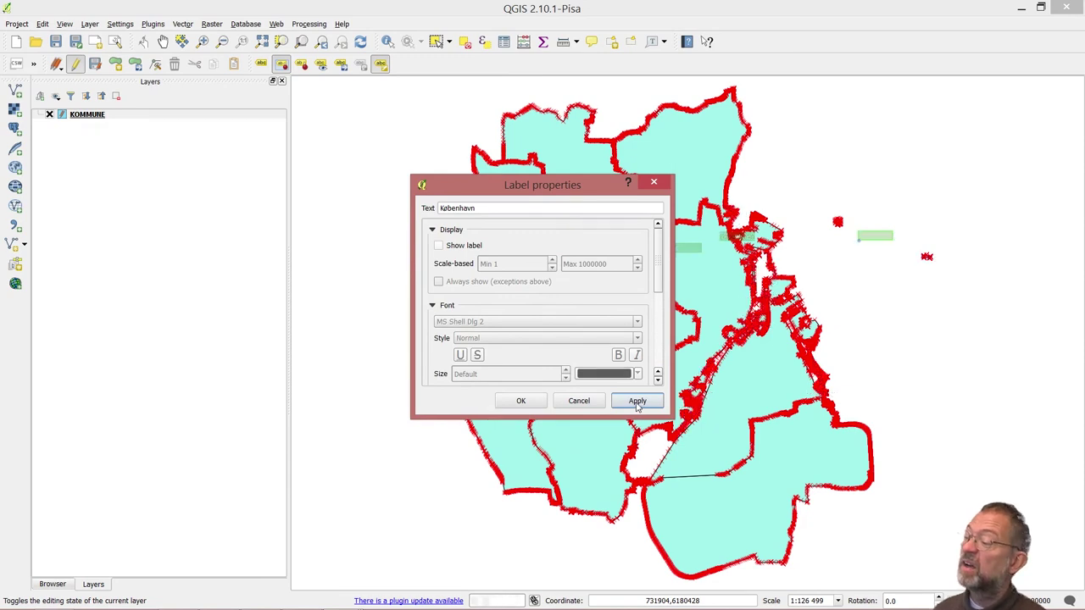
{"action": "left_click", "coordinate": [522, 401]}
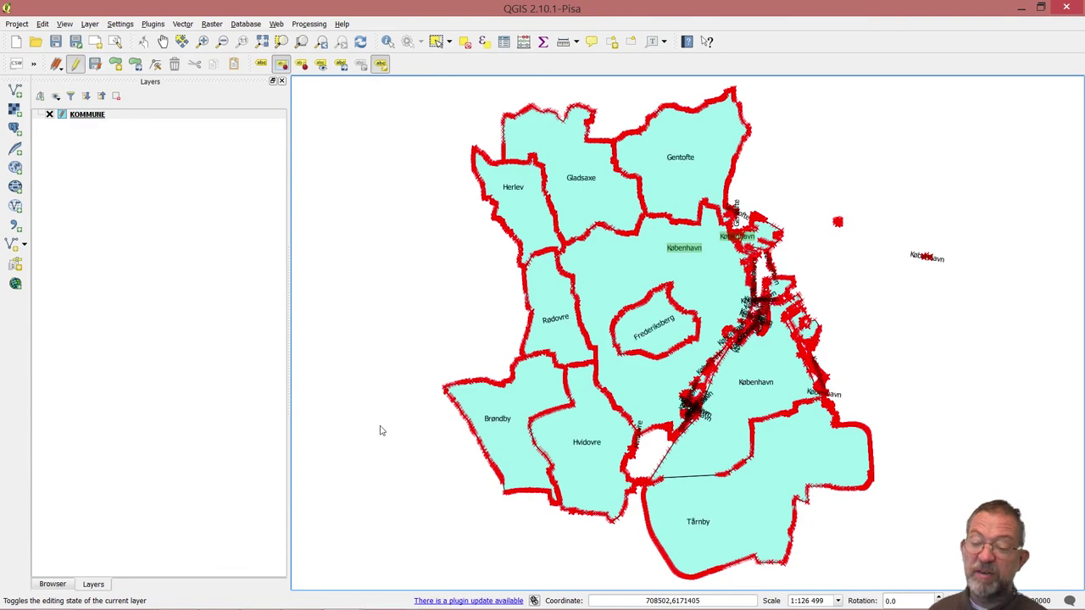
{"action": "key", "text": "alt+Tab"}
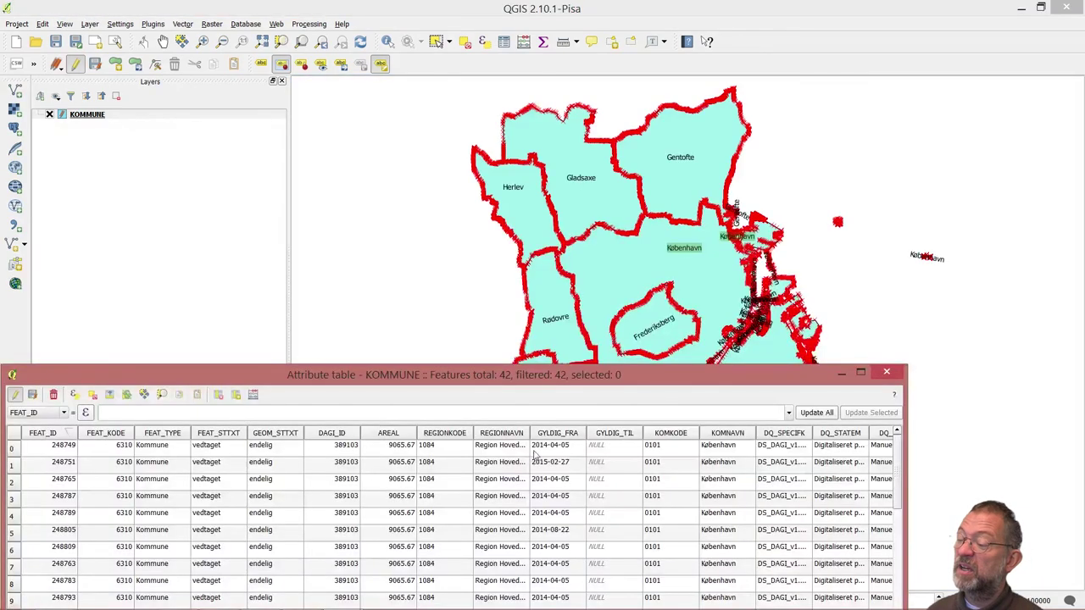
Step: Sort the KOMMUNE attribute table by label_vis, confirm row 32 reads 0, and return to the map
{"action": "left_click_drag", "start_coordinate": [642, 380], "coordinate": [648, 152]}
{"action": "left_click_drag", "start_coordinate": [479, 458], "coordinate": [866, 458]}
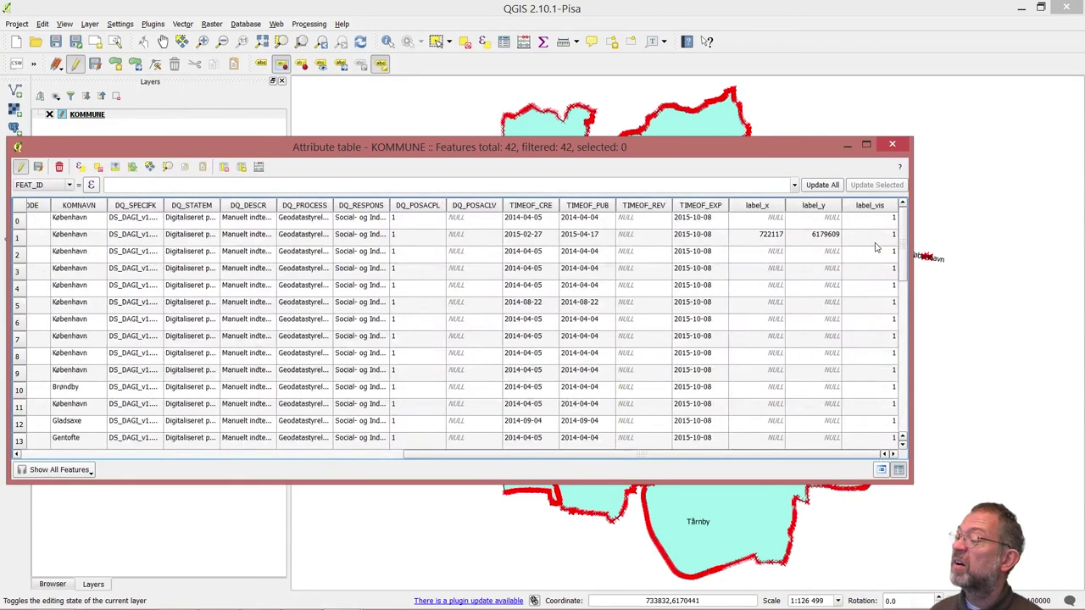
{"action": "left_click", "coordinate": [877, 207]}
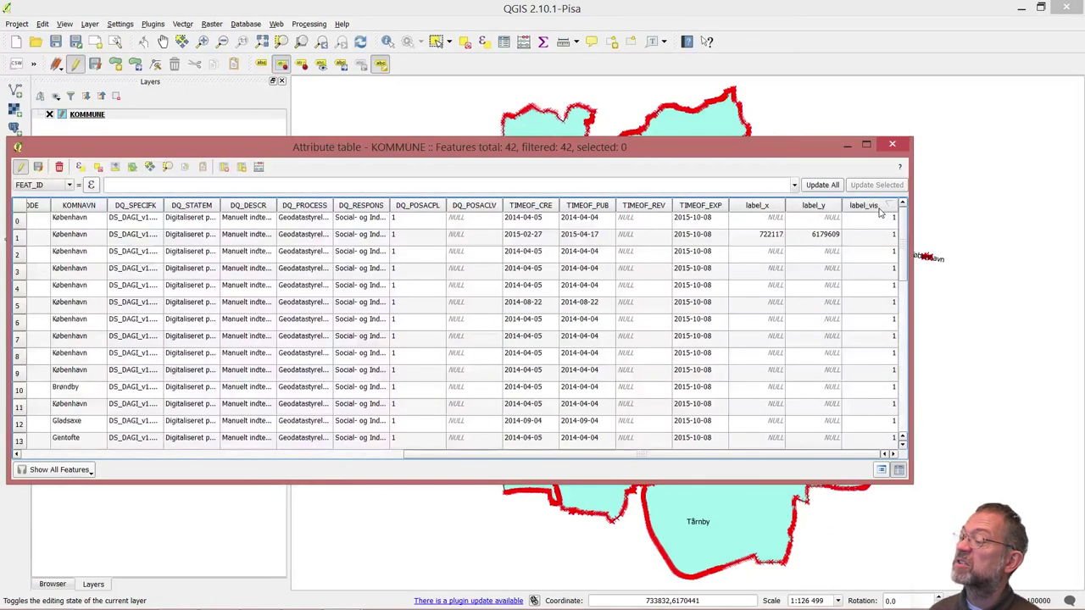
{"action": "left_click", "coordinate": [874, 222]}
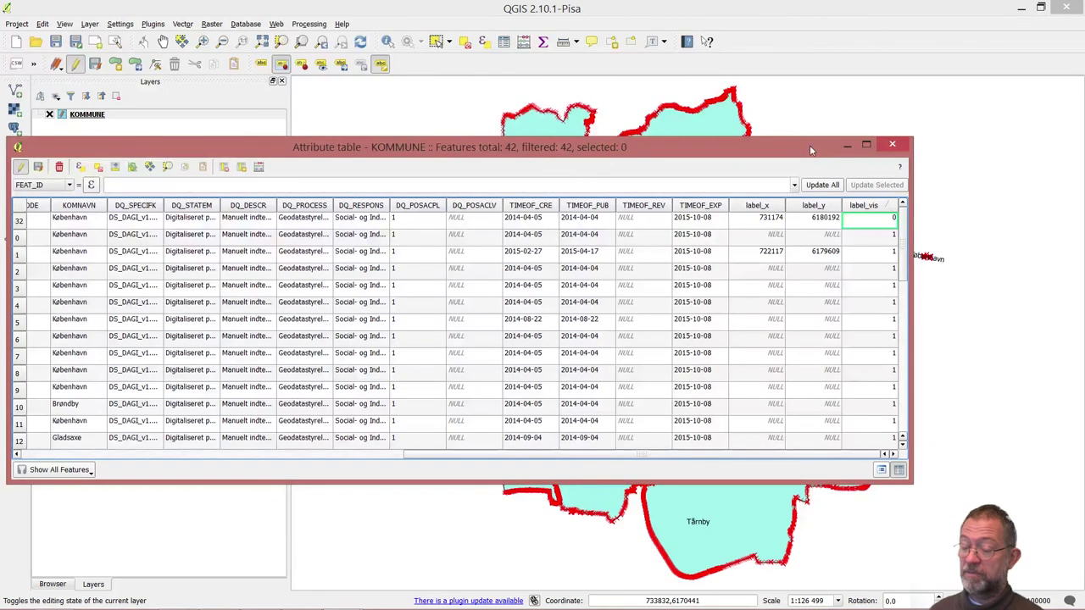
{"action": "key", "text": "alt+Tab"}
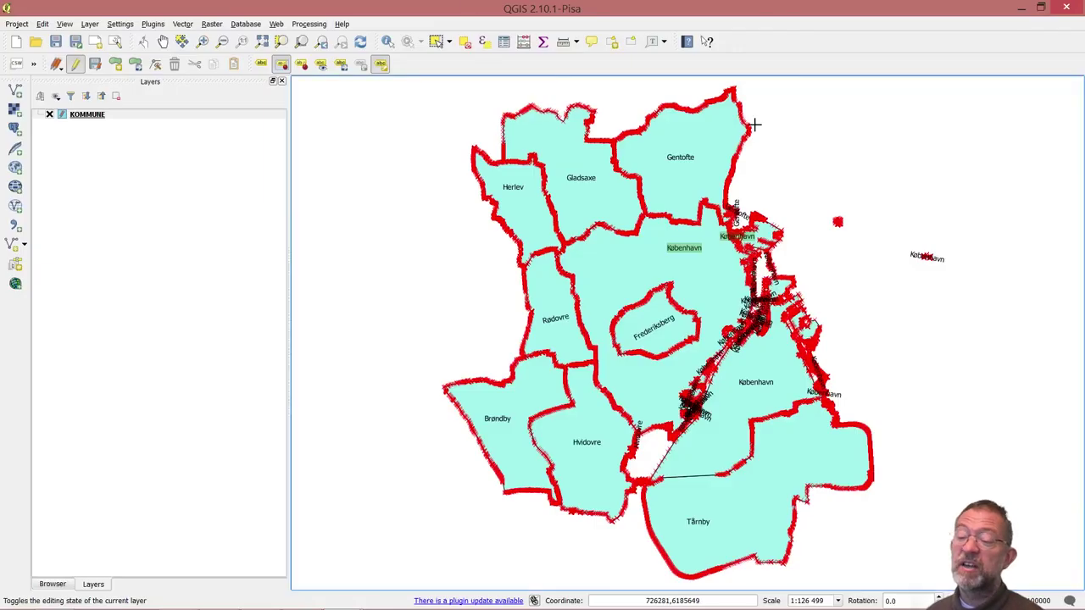
Step: Show the Drop shadow page of the KOMMUNE layer labeling settings
{"action": "left_click", "coordinate": [261, 65]}
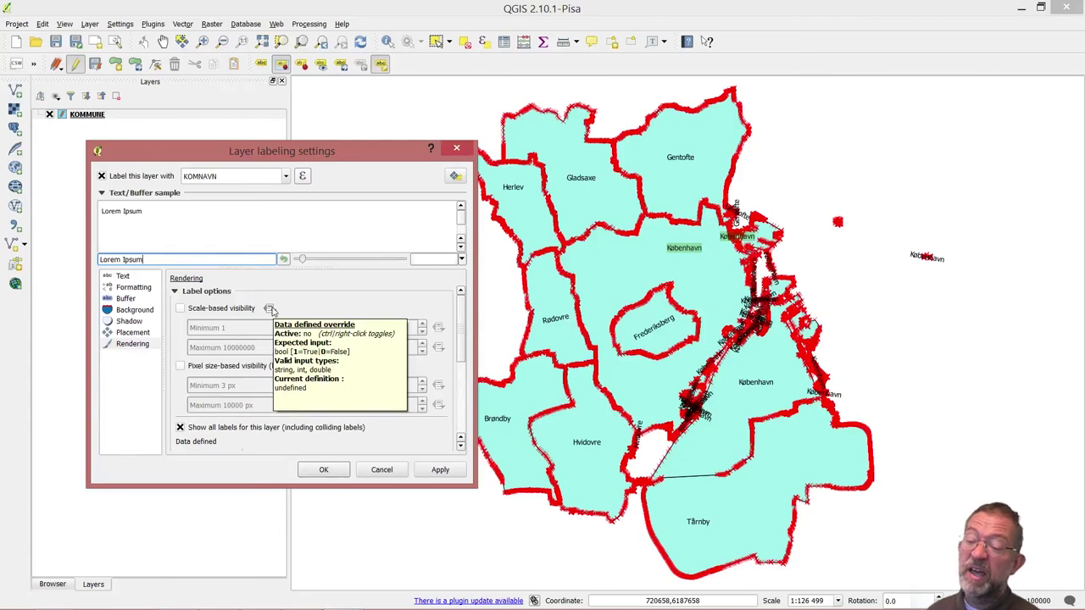
{"action": "left_click", "coordinate": [130, 322]}
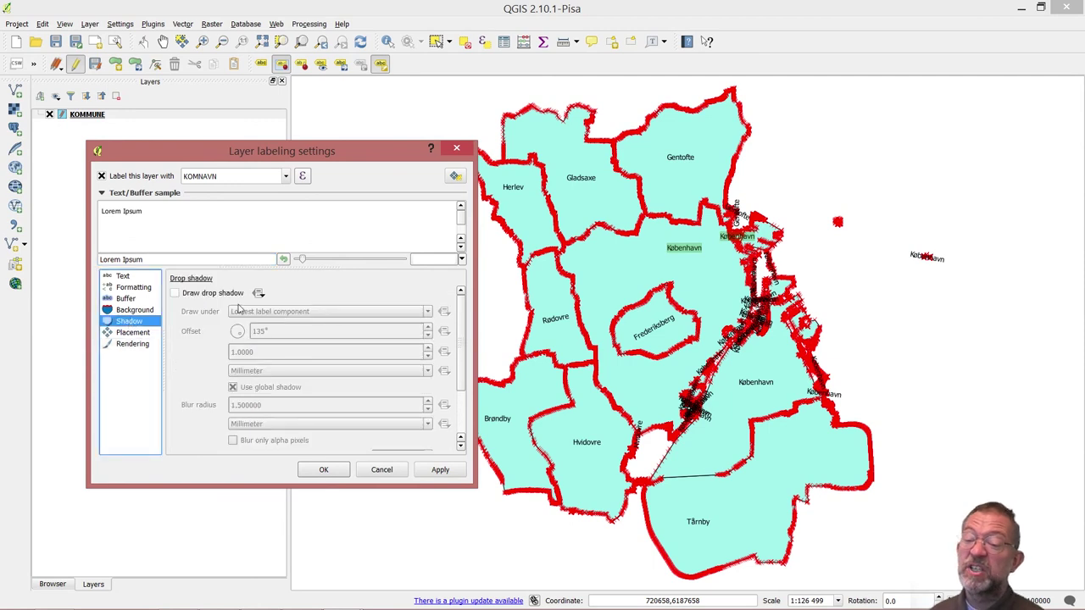